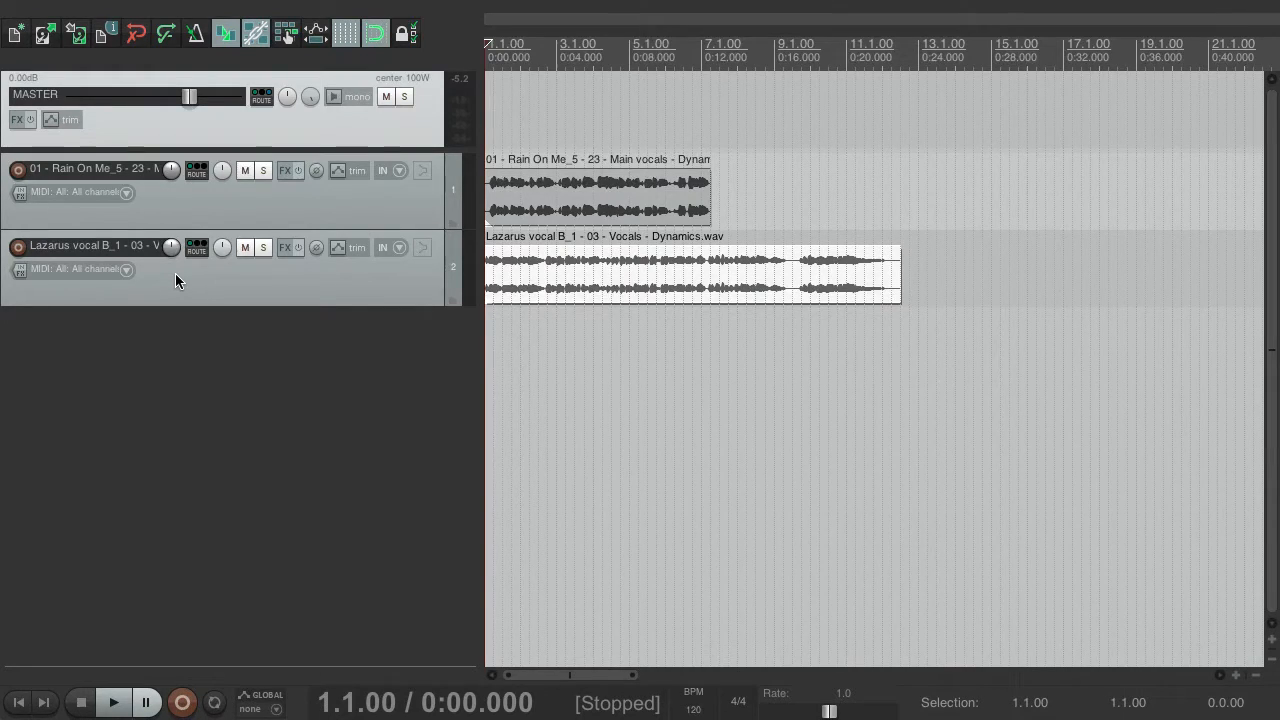
Step: Solo the Rain On Me main vocals track, play it back, and unsolo it after stopping
{"action": "left_click", "coordinate": [266, 206]}
{"action": "left_click", "coordinate": [264, 172]}
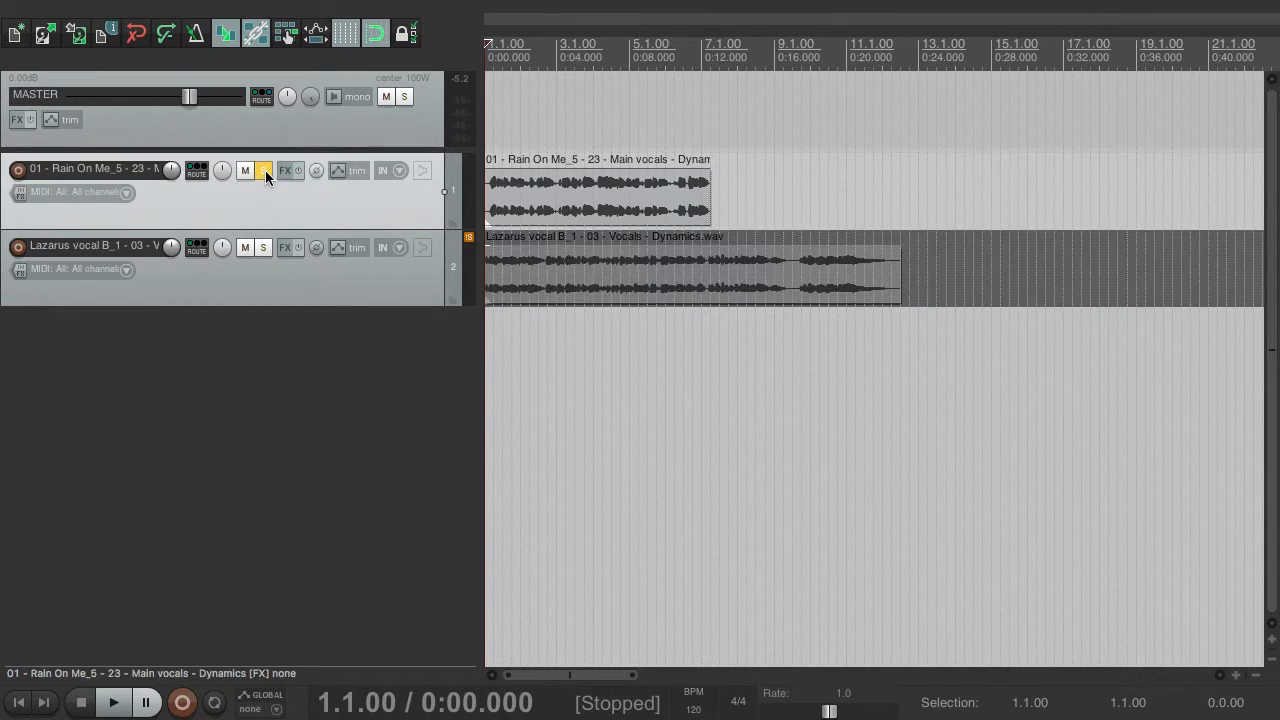
{"action": "key", "text": "space"}
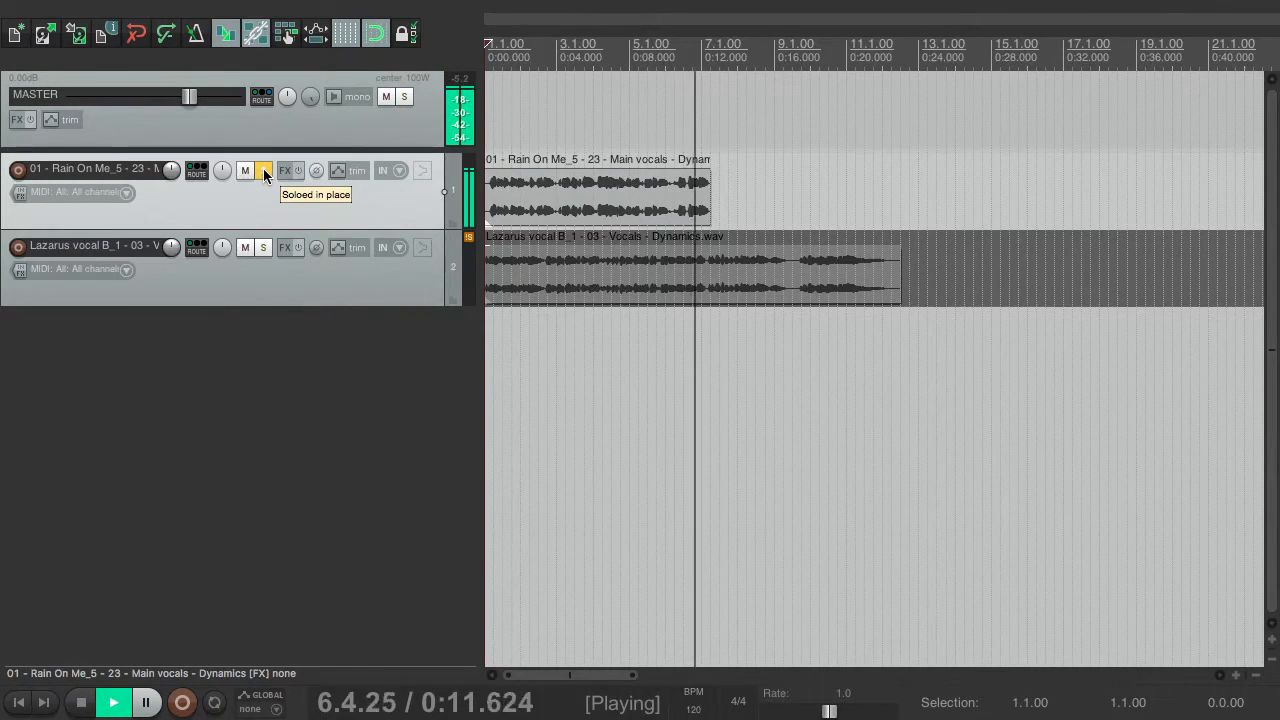
{"action": "key", "text": "space"}
{"action": "left_click", "coordinate": [263, 170]}
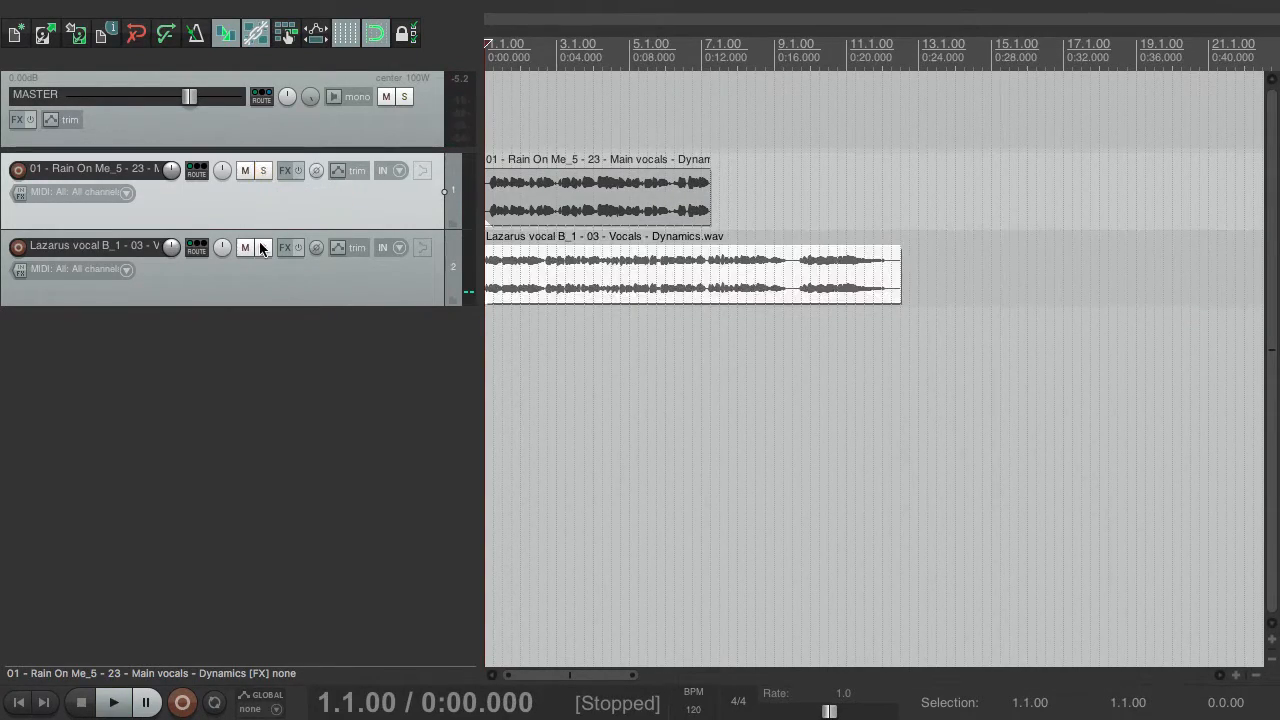
Step: Solo the Lazarus vocal track, listen to it, and unsolo it after stopping playback
{"action": "left_click", "coordinate": [263, 248]}
{"action": "key", "text": "space"}
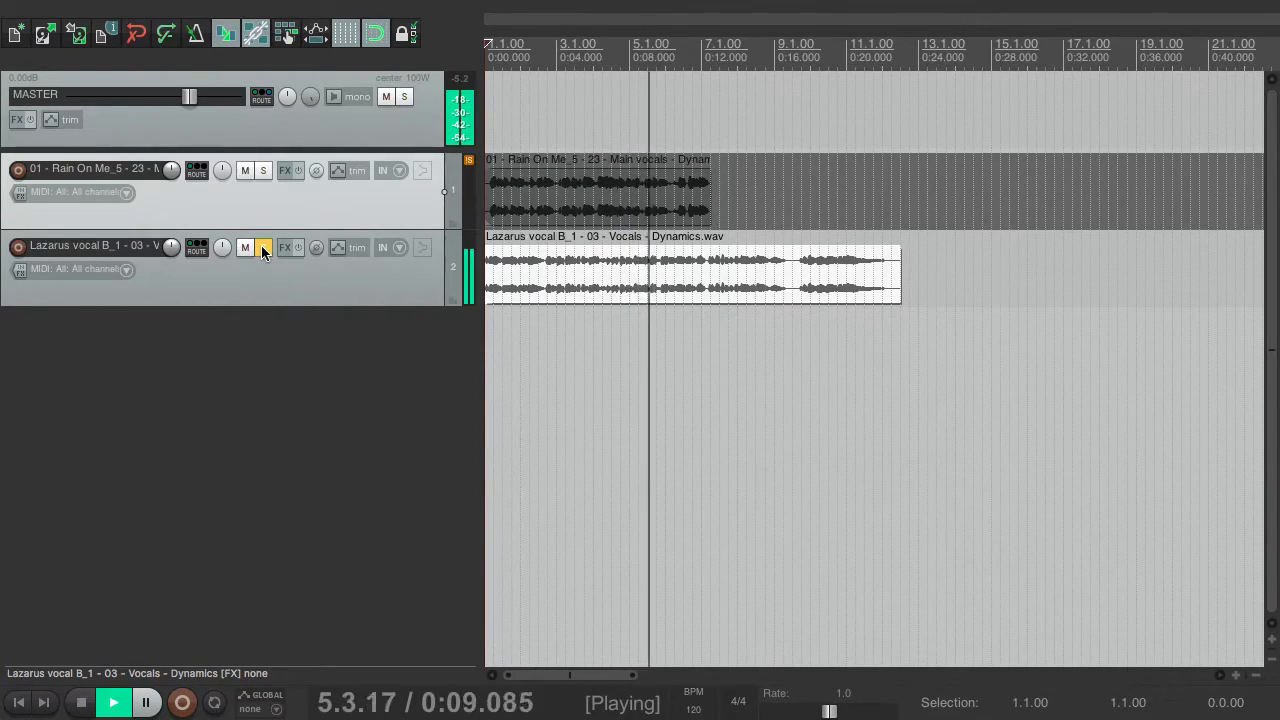
{"action": "key", "text": "space"}
{"action": "left_click", "coordinate": [263, 249]}
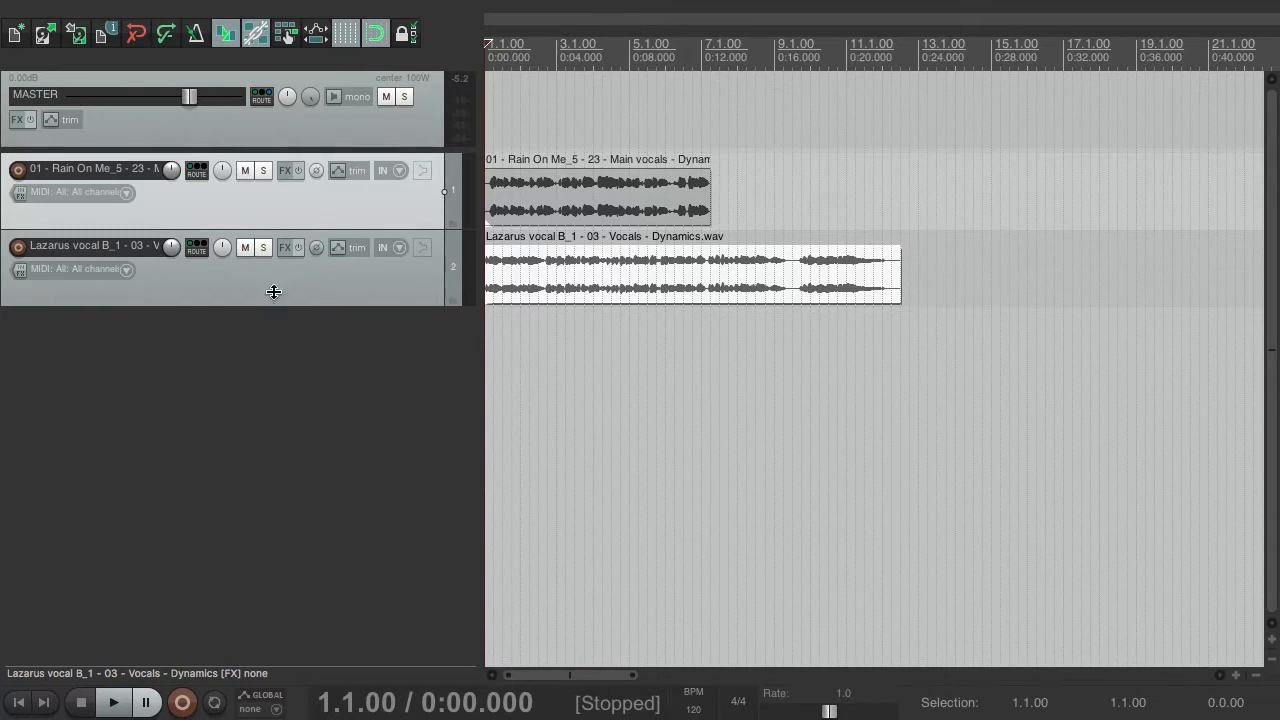
Step: Add the JS: Spectrum Matcher effect to the Lazarus vocal track and move its window clear of the track controls
{"action": "left_click", "coordinate": [286, 250]}
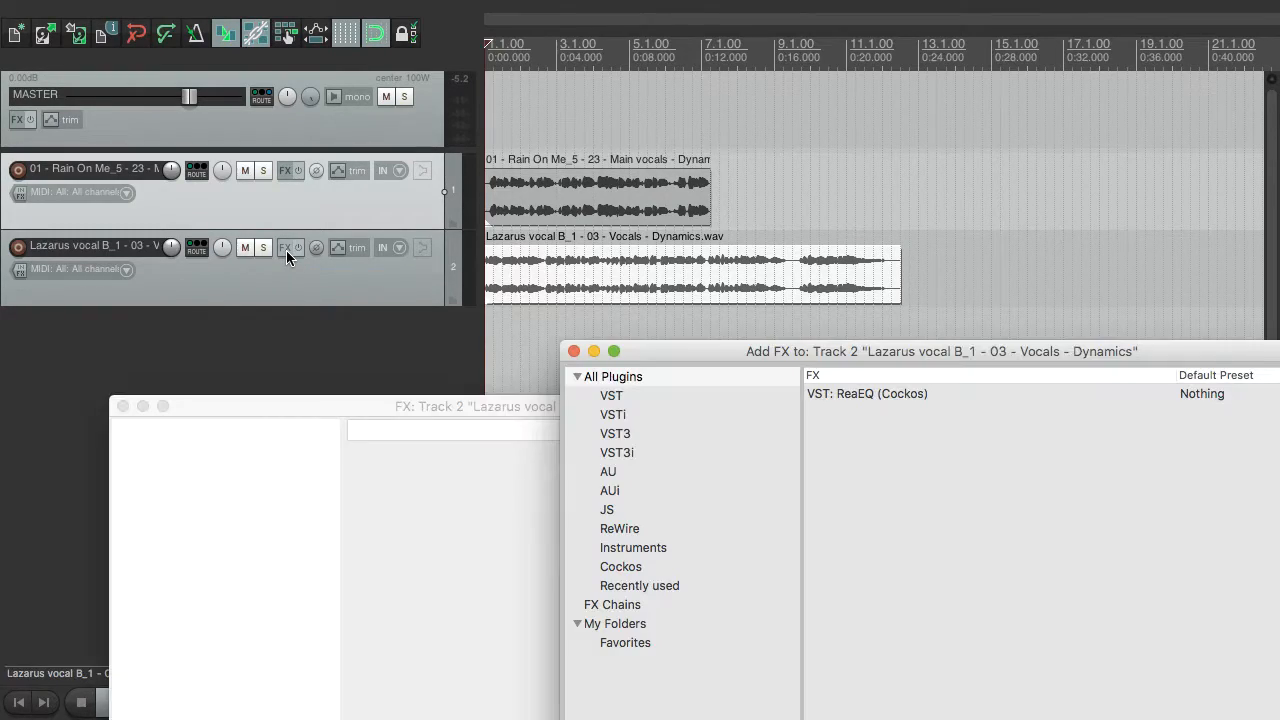
{"action": "type", "text": "spectrum"}
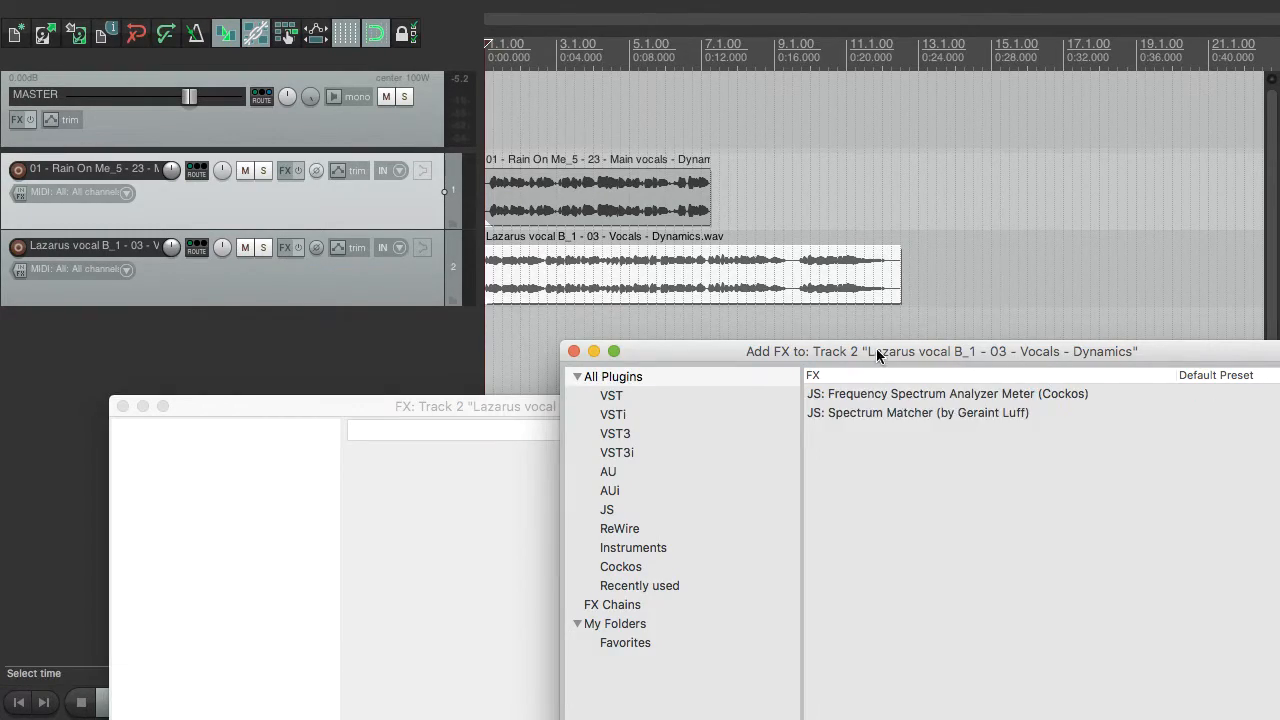
{"action": "double_click", "coordinate": [866, 412]}
{"action": "left_click_drag", "start_coordinate": [546, 404], "coordinate": [764, 187]}
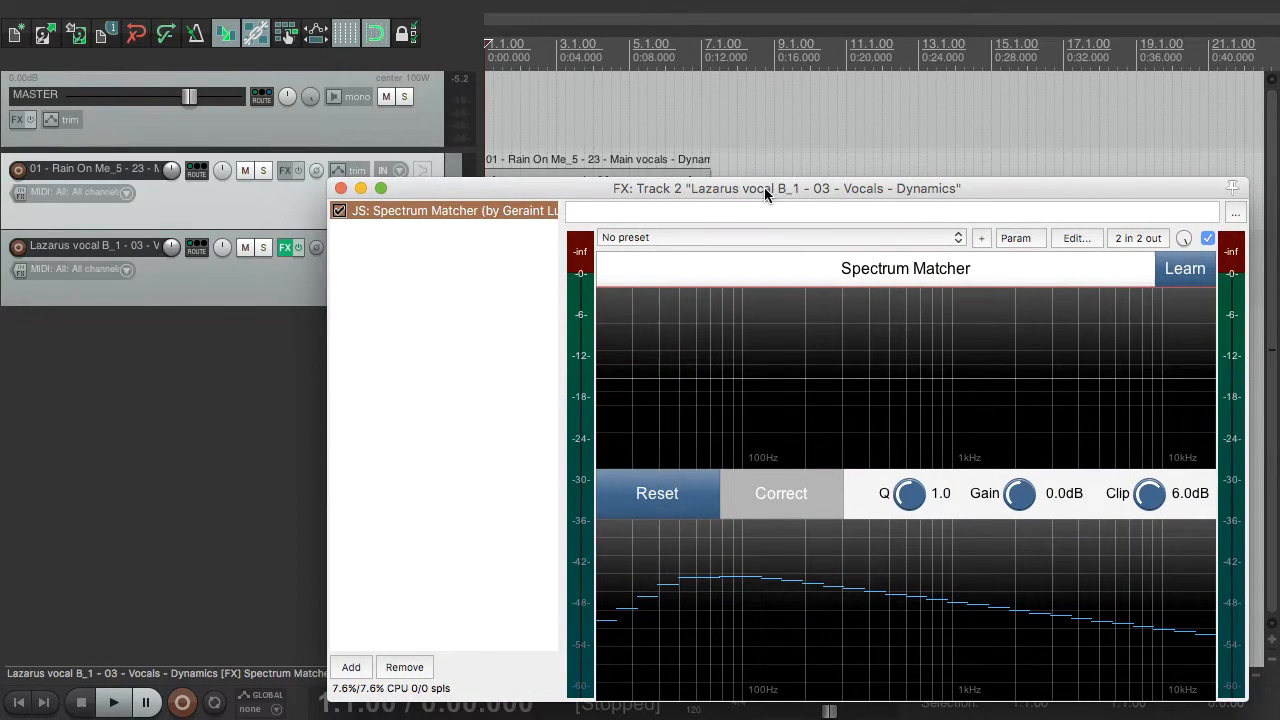
Step: Play the soloed Lazarus vocal through Spectrum Matcher to analyse its spectrum, and unsolo the track after stopping
{"action": "left_click", "coordinate": [264, 248]}
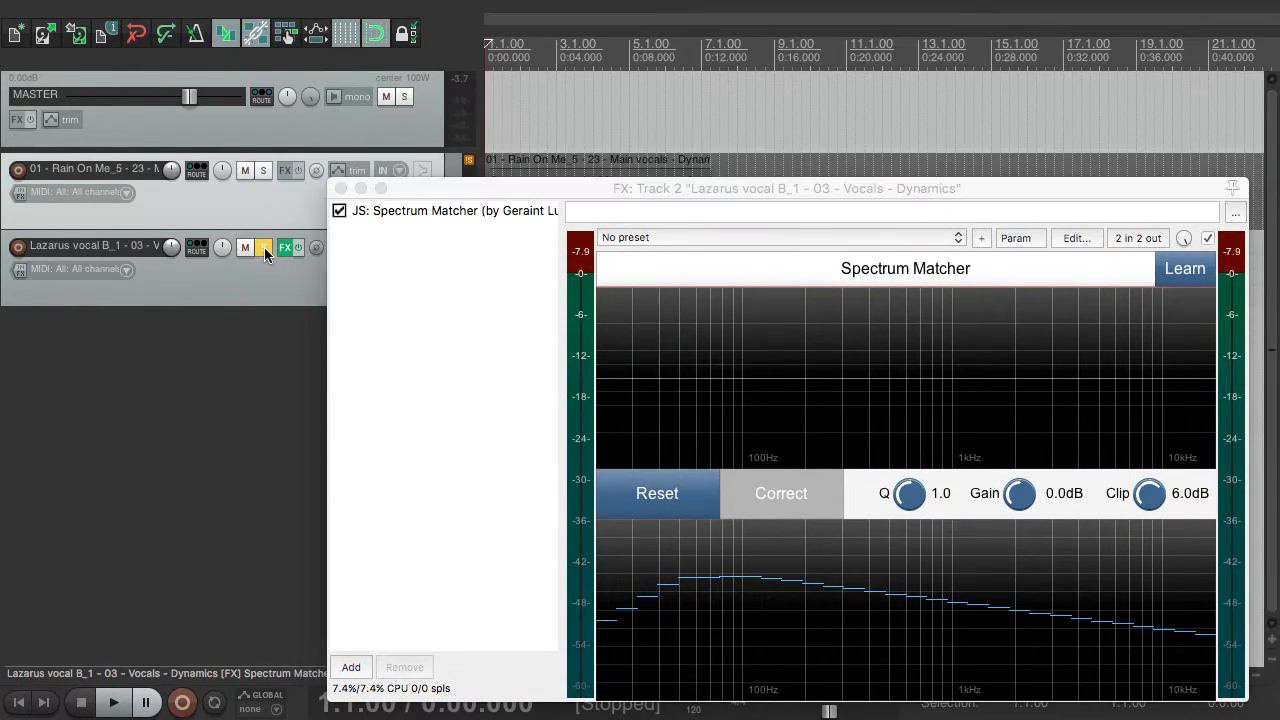
{"action": "key", "text": "space"}
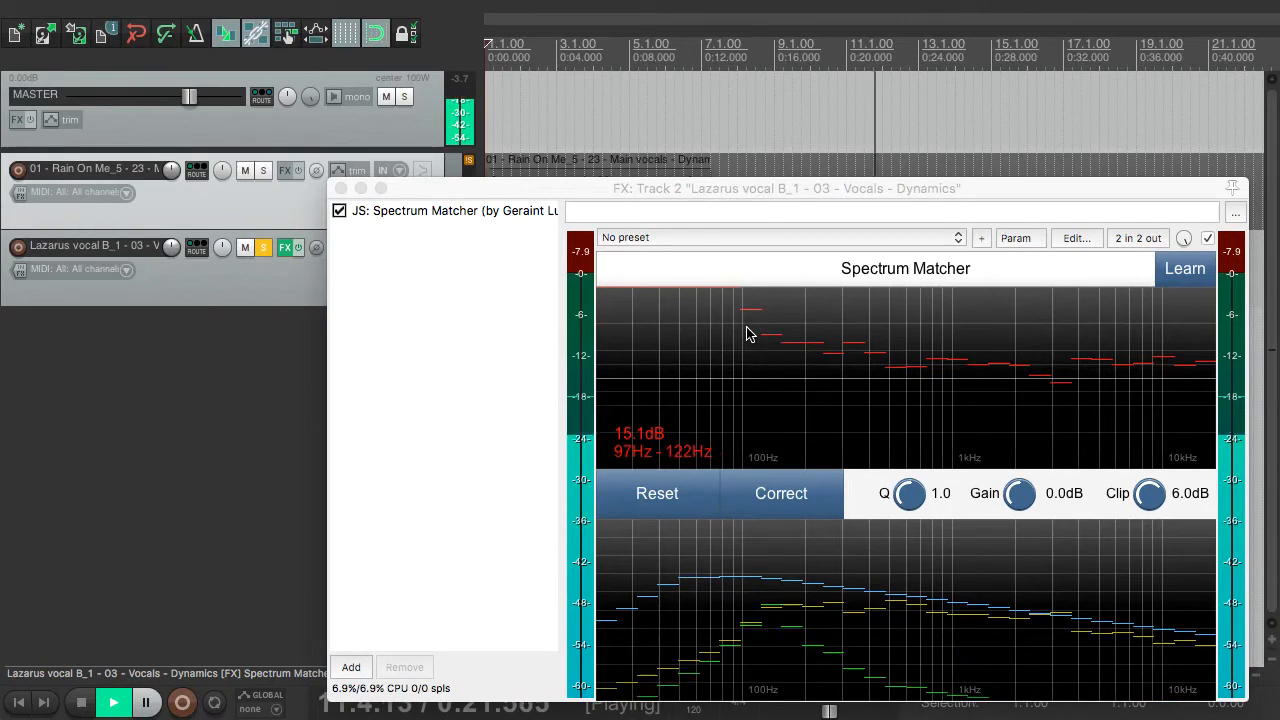
{"action": "key", "text": "space"}
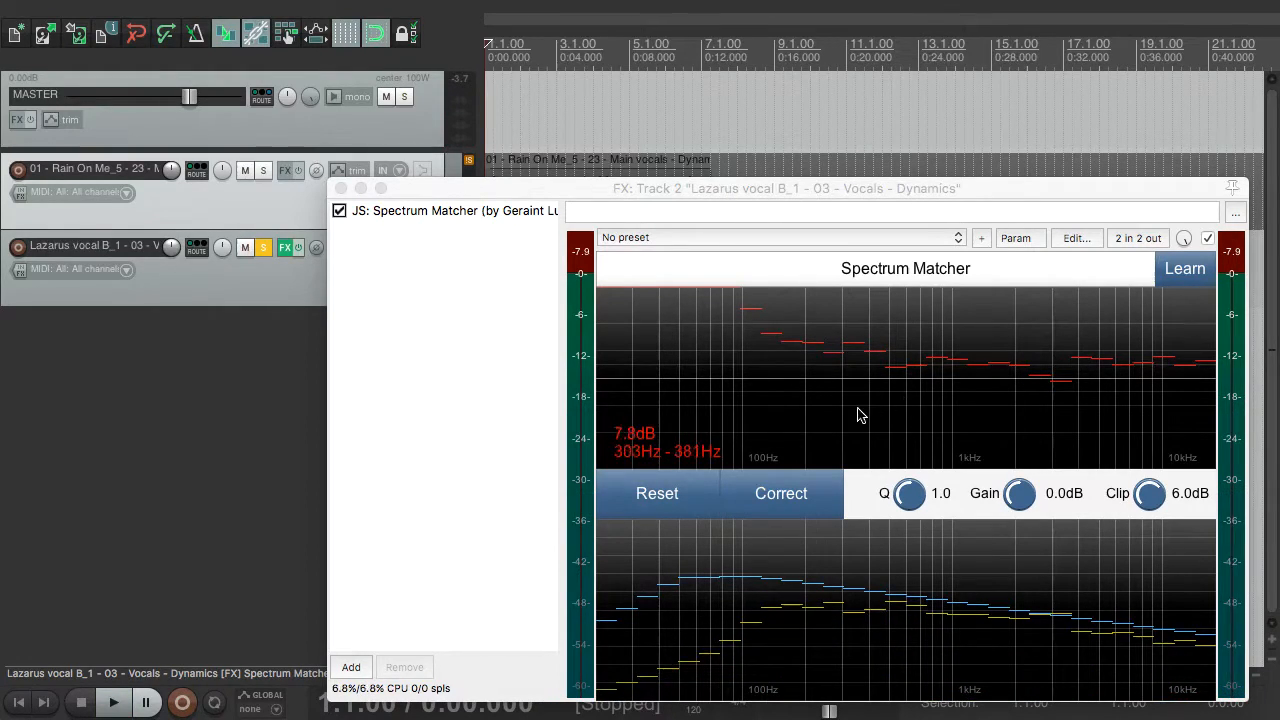
{"action": "left_click", "coordinate": [271, 281]}
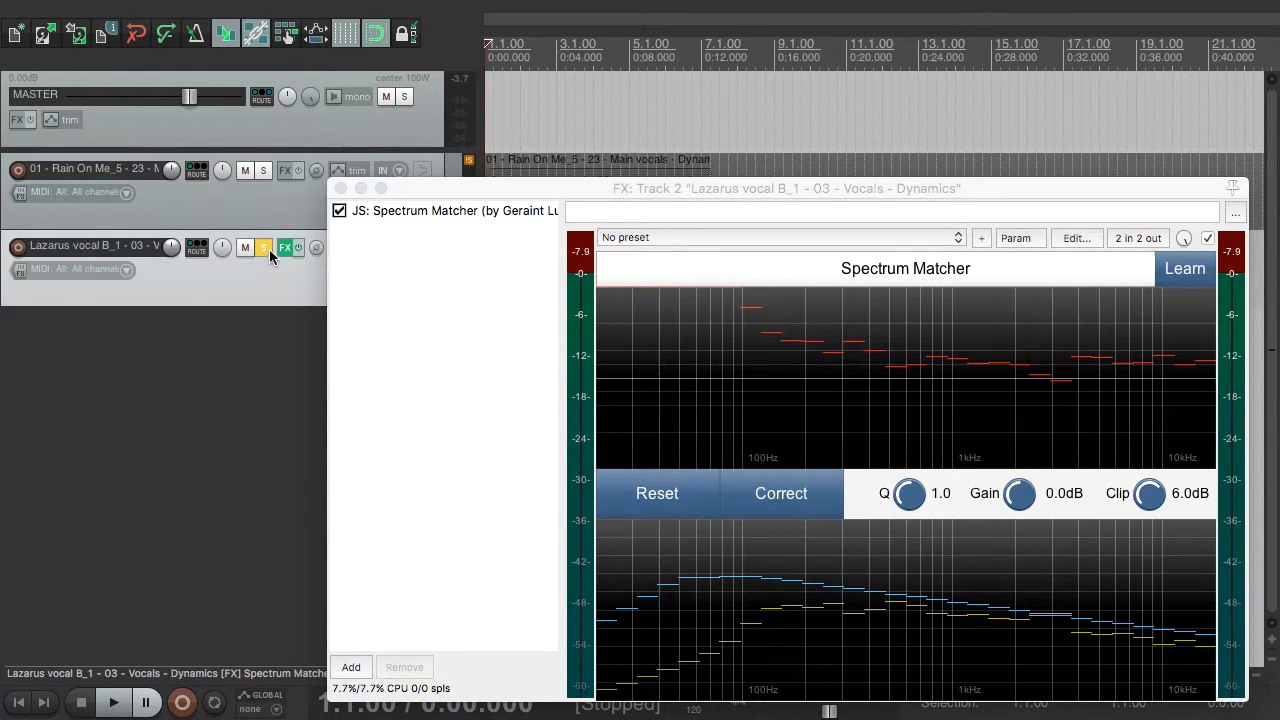
{"action": "left_click", "coordinate": [265, 248]}
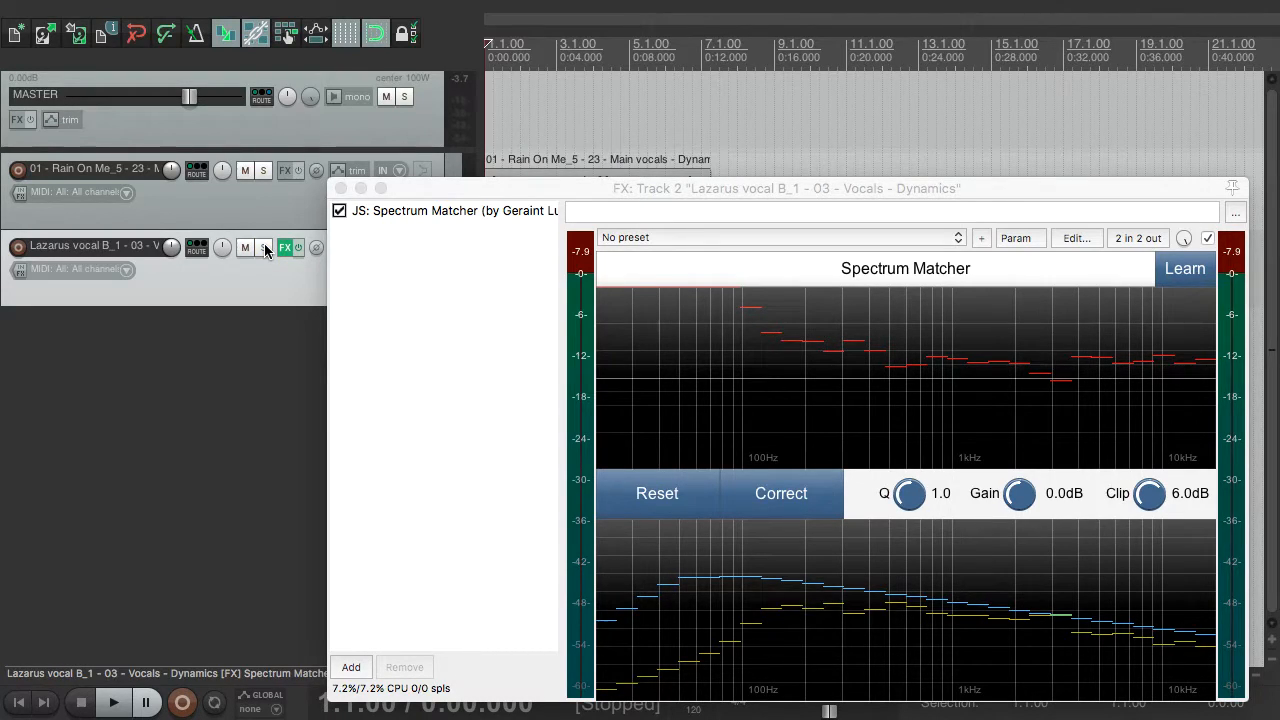
Step: Save the learned Lazarus vocal spectrum as the matching target and store it as a preset named "tmp - vocal spectrum"
{"action": "left_click", "coordinate": [1186, 272]}
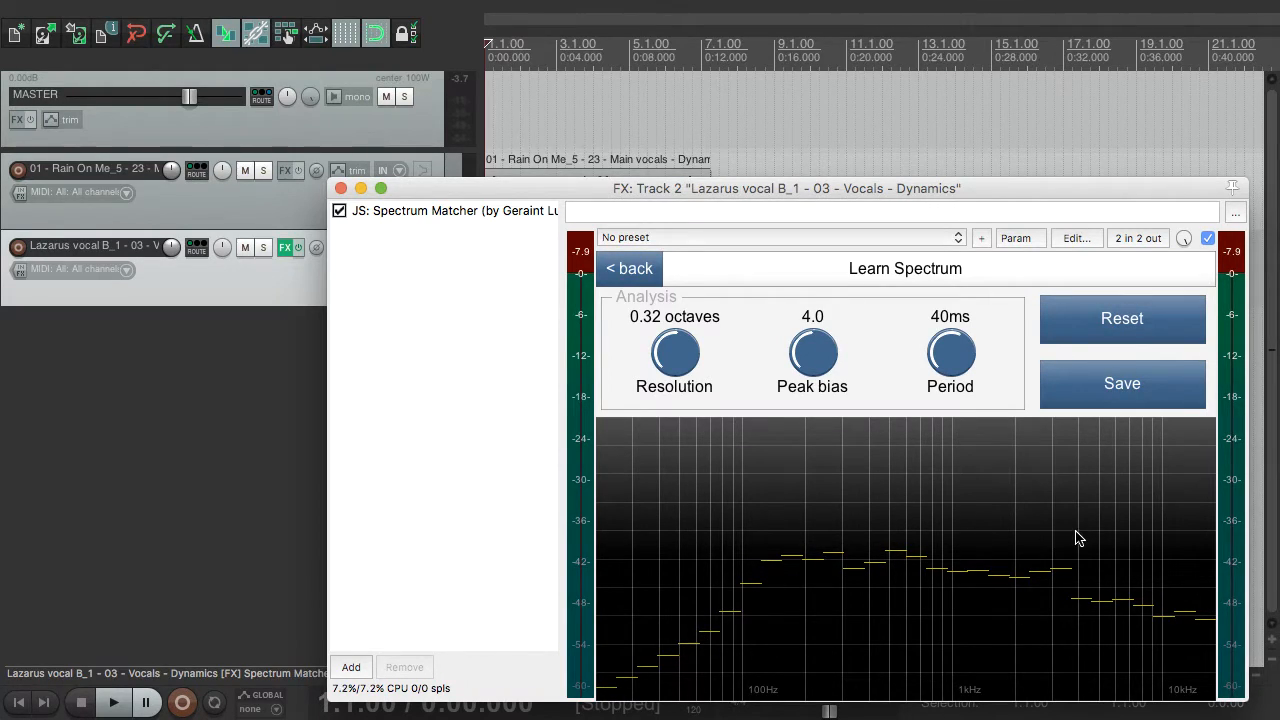
{"action": "left_click", "coordinate": [1075, 384]}
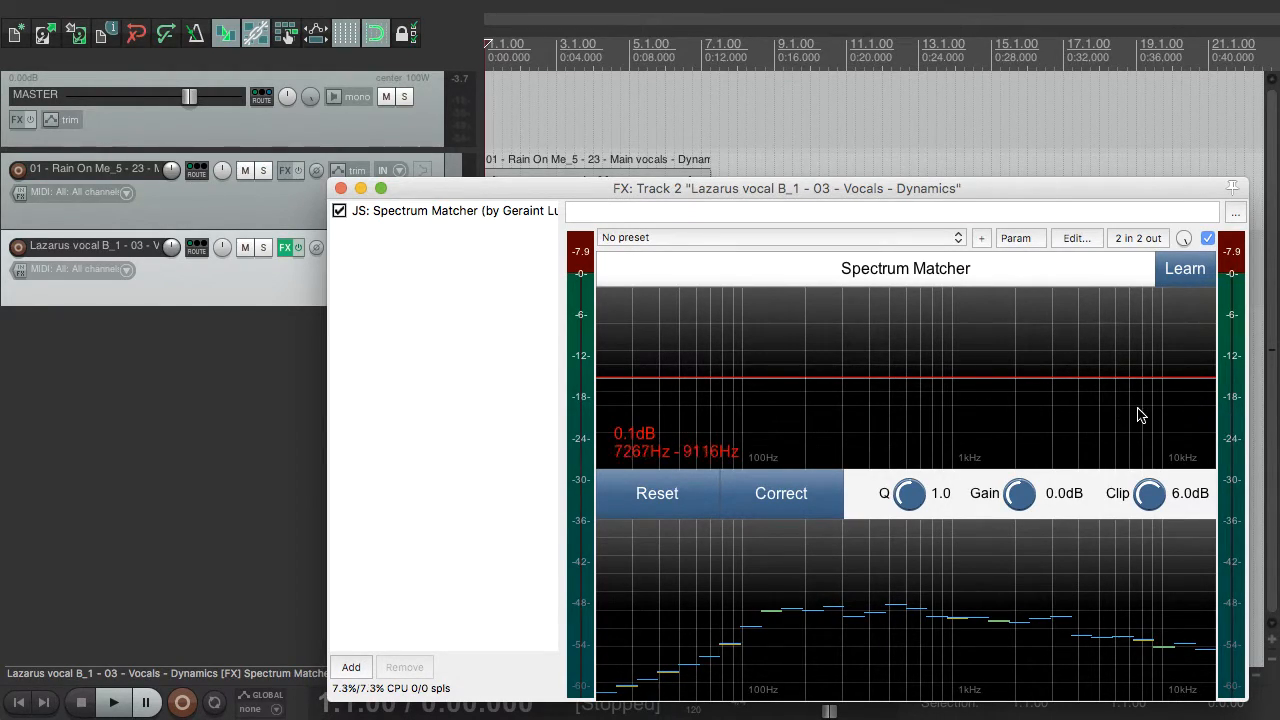
{"action": "left_click", "coordinate": [981, 238]}
{"action": "left_click", "coordinate": [1036, 261]}
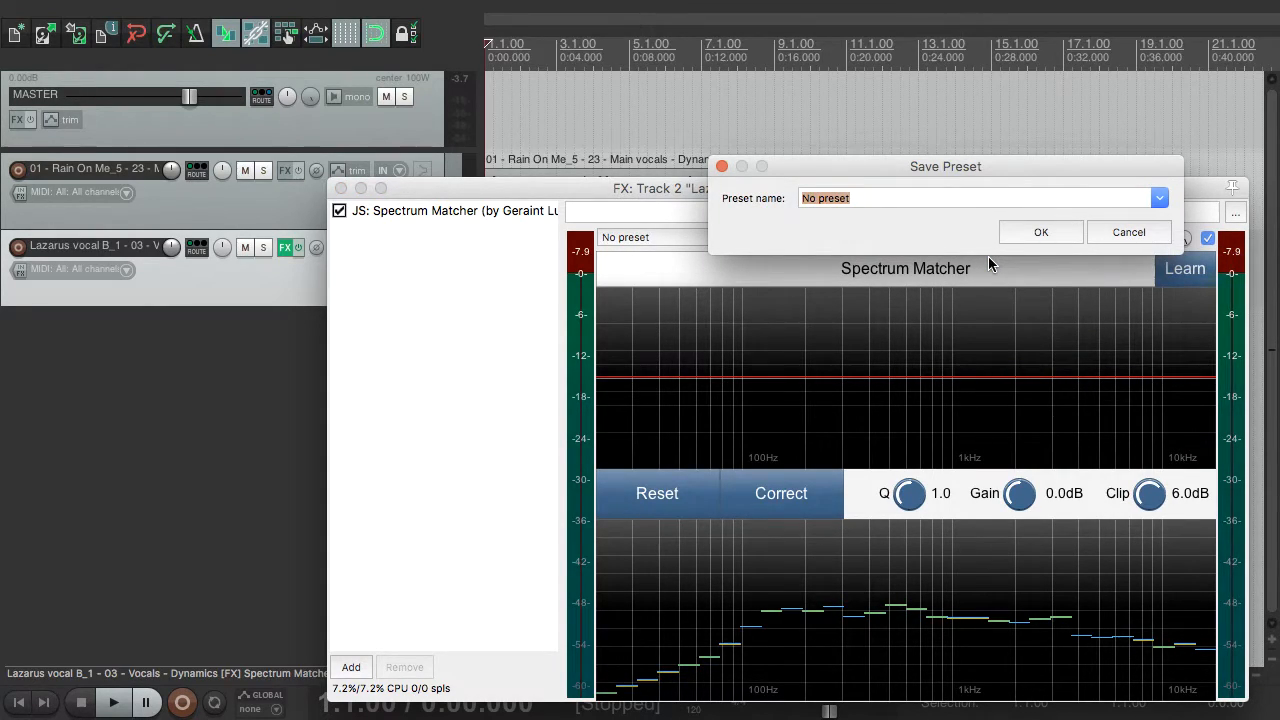
{"action": "type", "text": "tmp - vocal spectrum"}
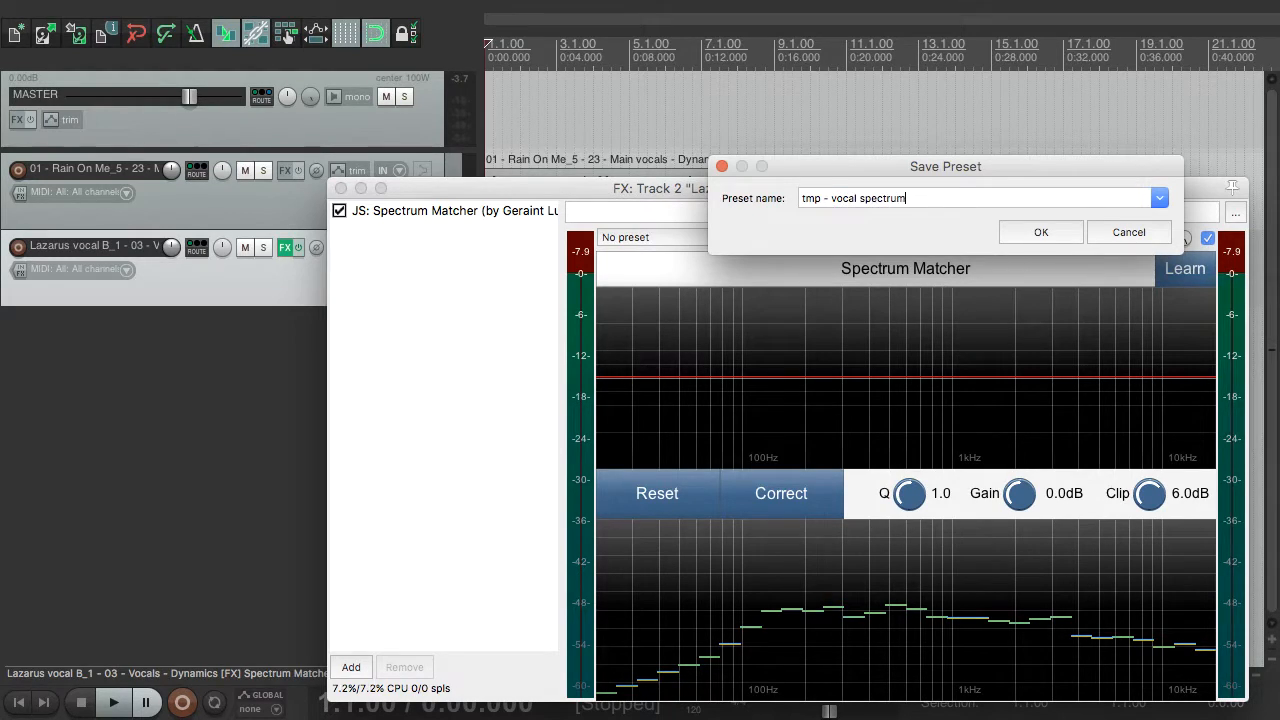
{"action": "key", "text": "Return"}
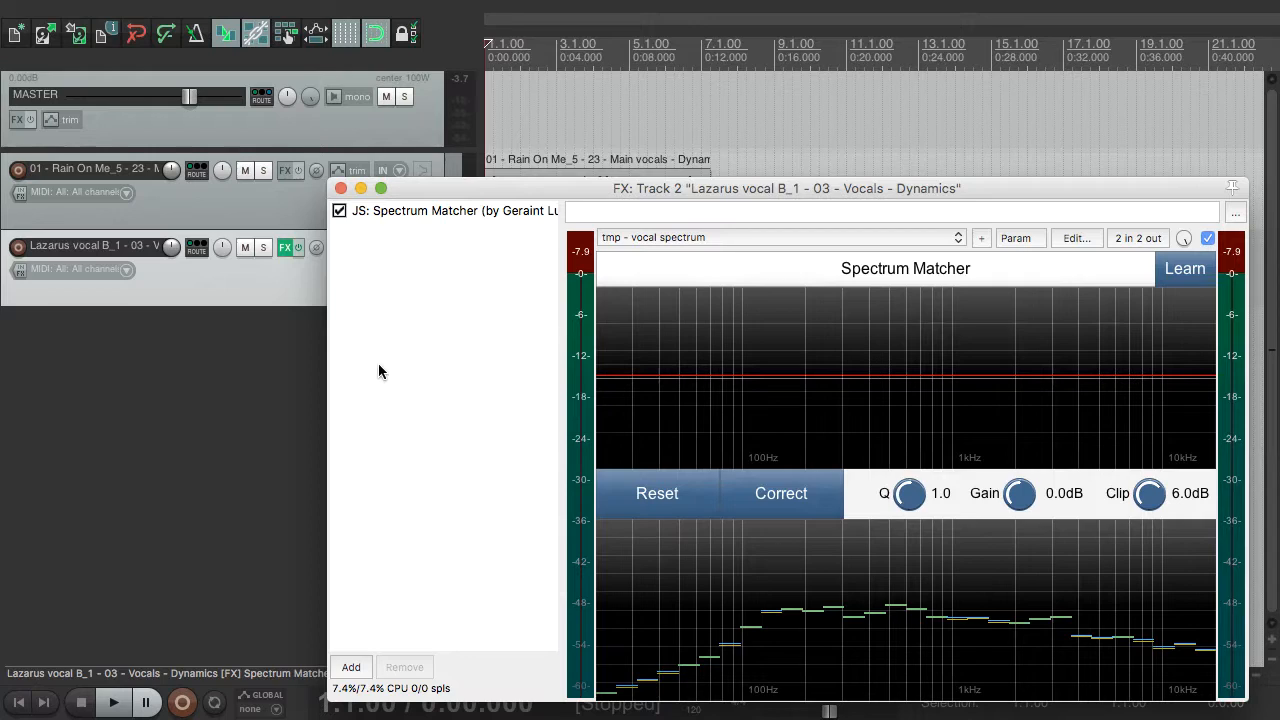
Step: Remove Spectrum Matcher from the Lazarus vocal track and add it to the Rain On Me main vocals track
{"action": "left_click", "coordinate": [397, 212]}
{"action": "left_click", "coordinate": [403, 668]}
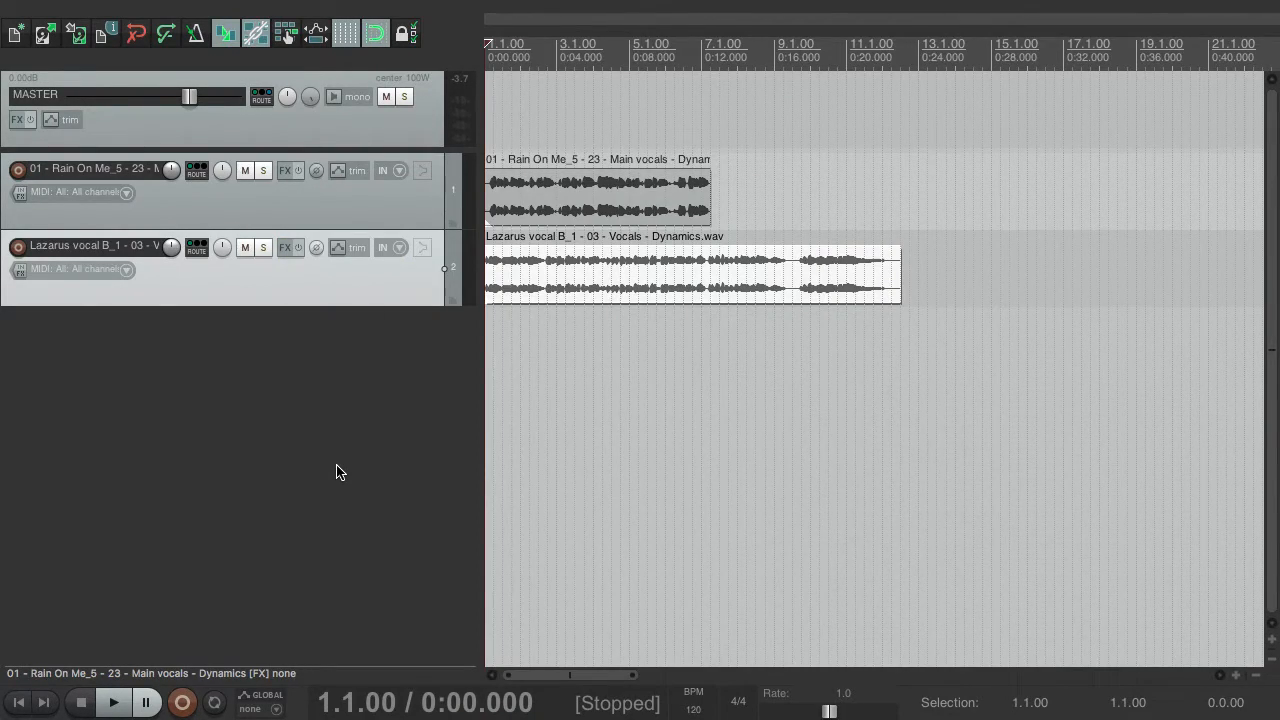
{"action": "left_click", "coordinate": [282, 172]}
{"action": "left_click", "coordinate": [906, 413]}
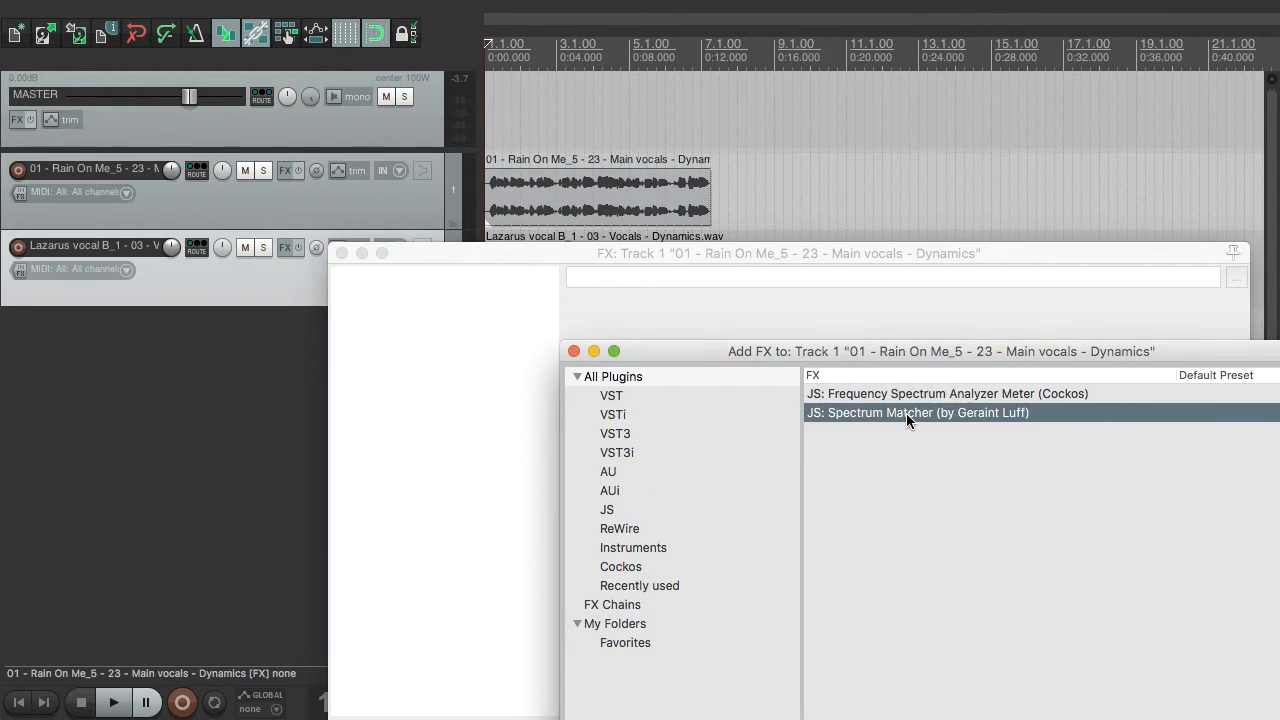
{"action": "double_click", "coordinate": [906, 413]}
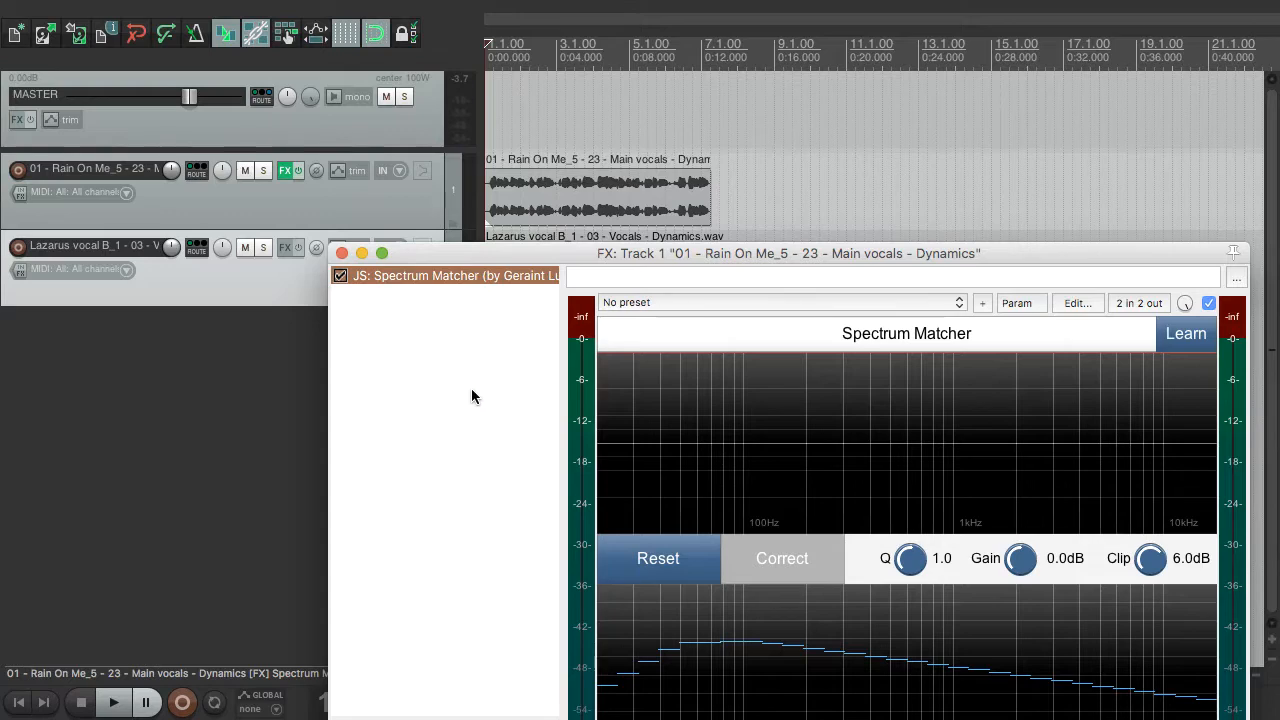
Step: Play the soloed Rain On Me vocal through Spectrum Matcher with the "tmp - vocal spectrum" preset loaded, and unsolo the track after stopping
{"action": "left_click", "coordinate": [264, 172]}
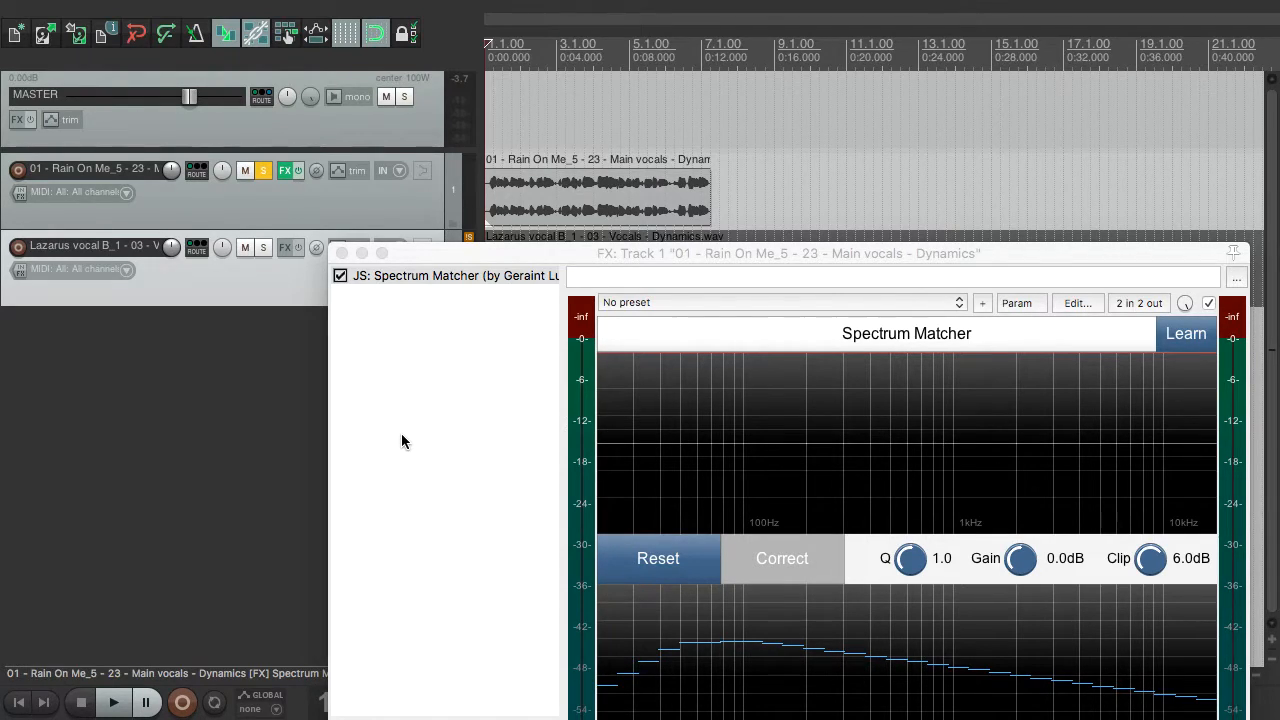
{"action": "key", "text": "space"}
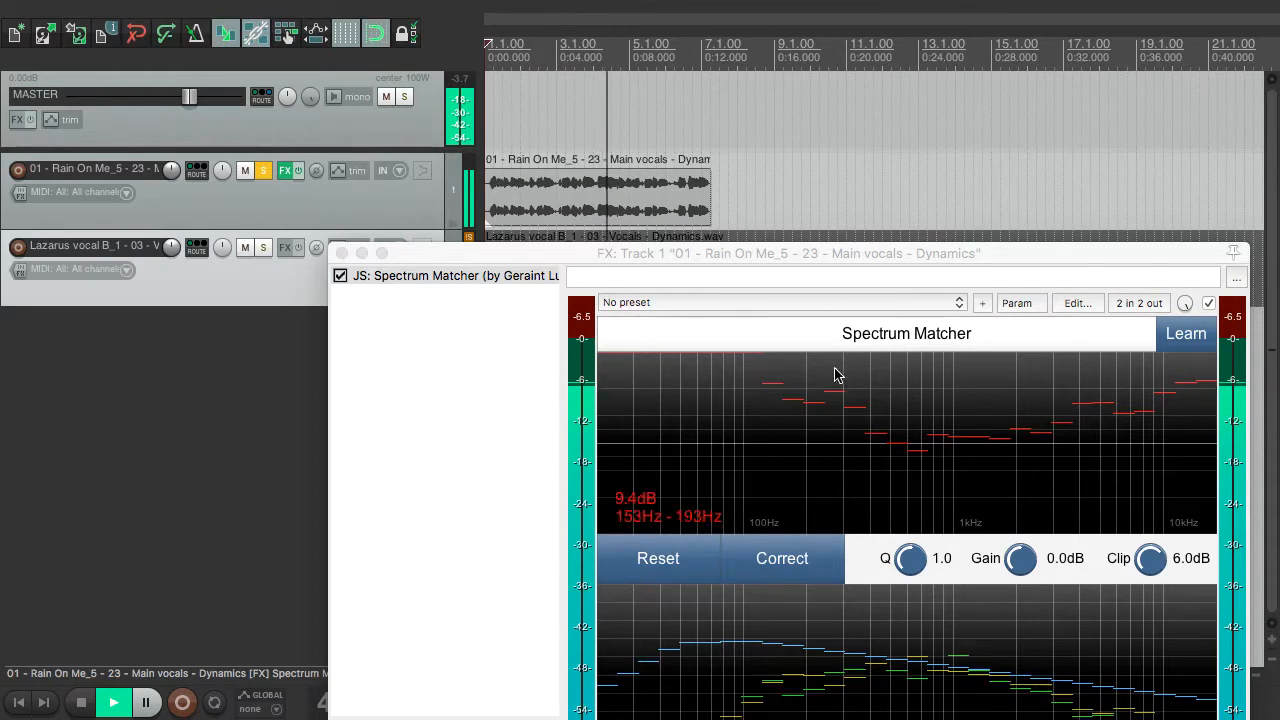
{"action": "left_click", "coordinate": [908, 301]}
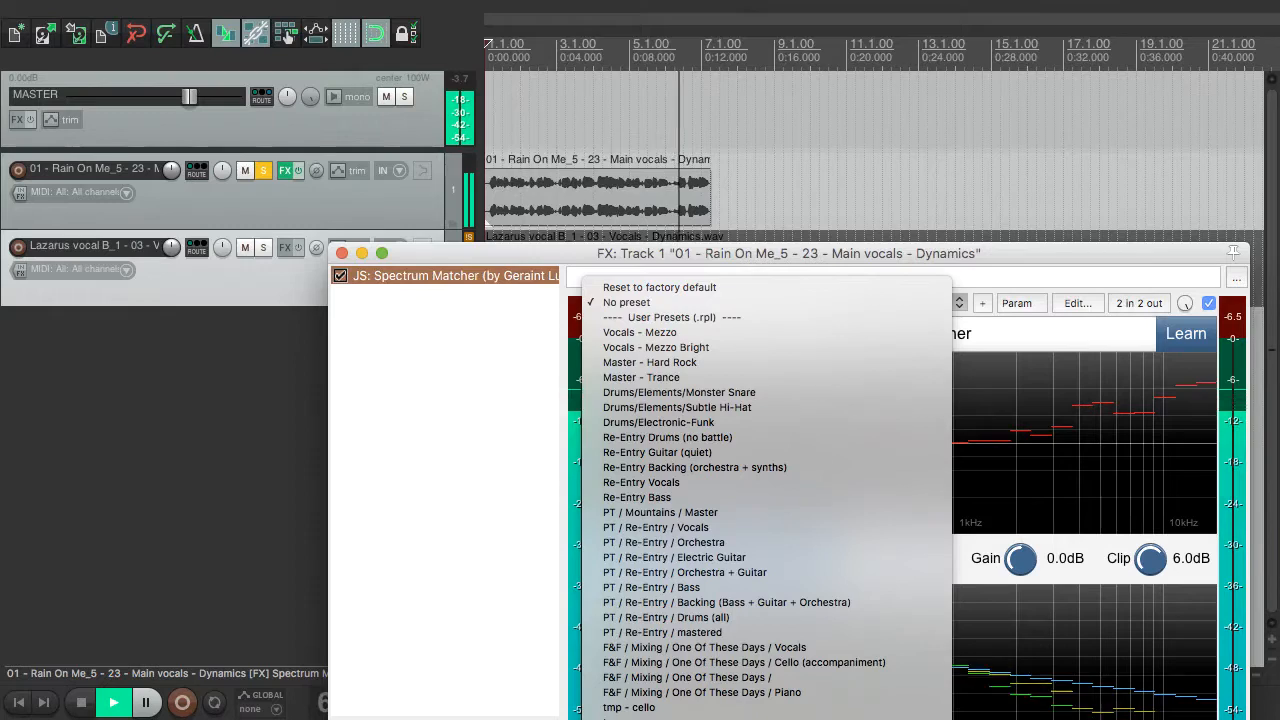
{"action": "left_click", "coordinate": [645, 718]}
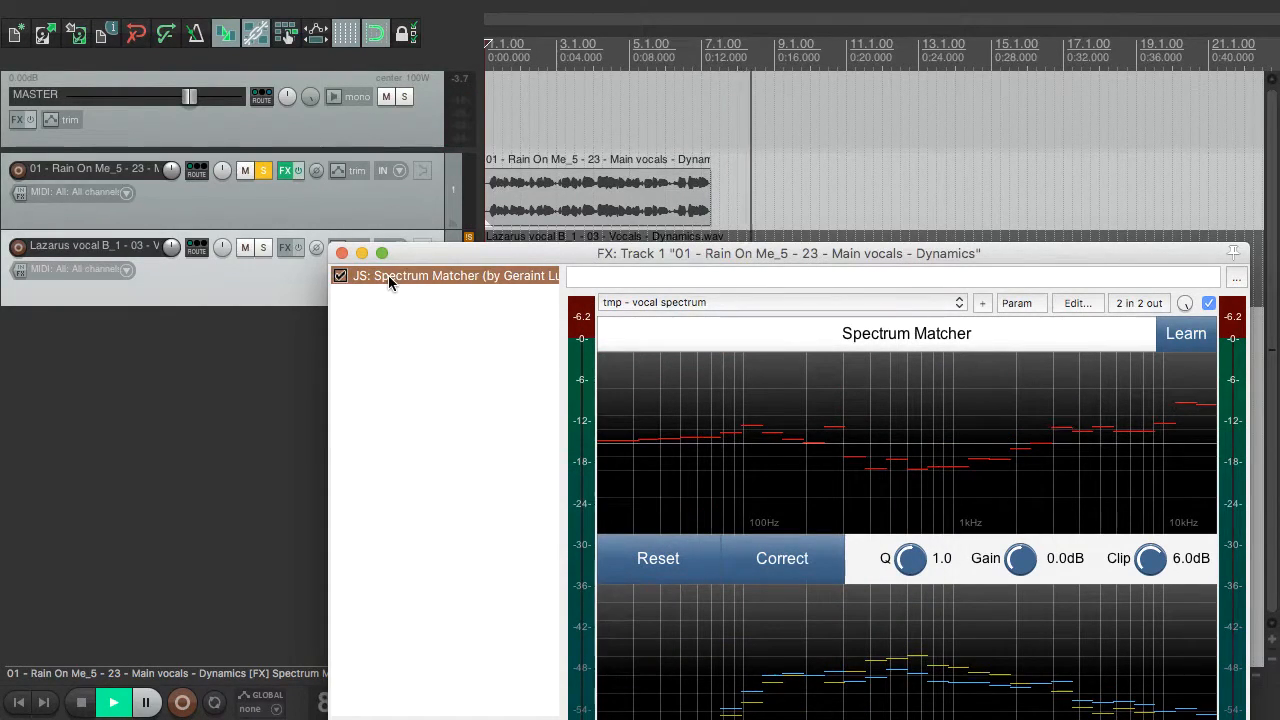
{"action": "left_click_drag", "start_coordinate": [622, 254], "coordinate": [638, 235]}
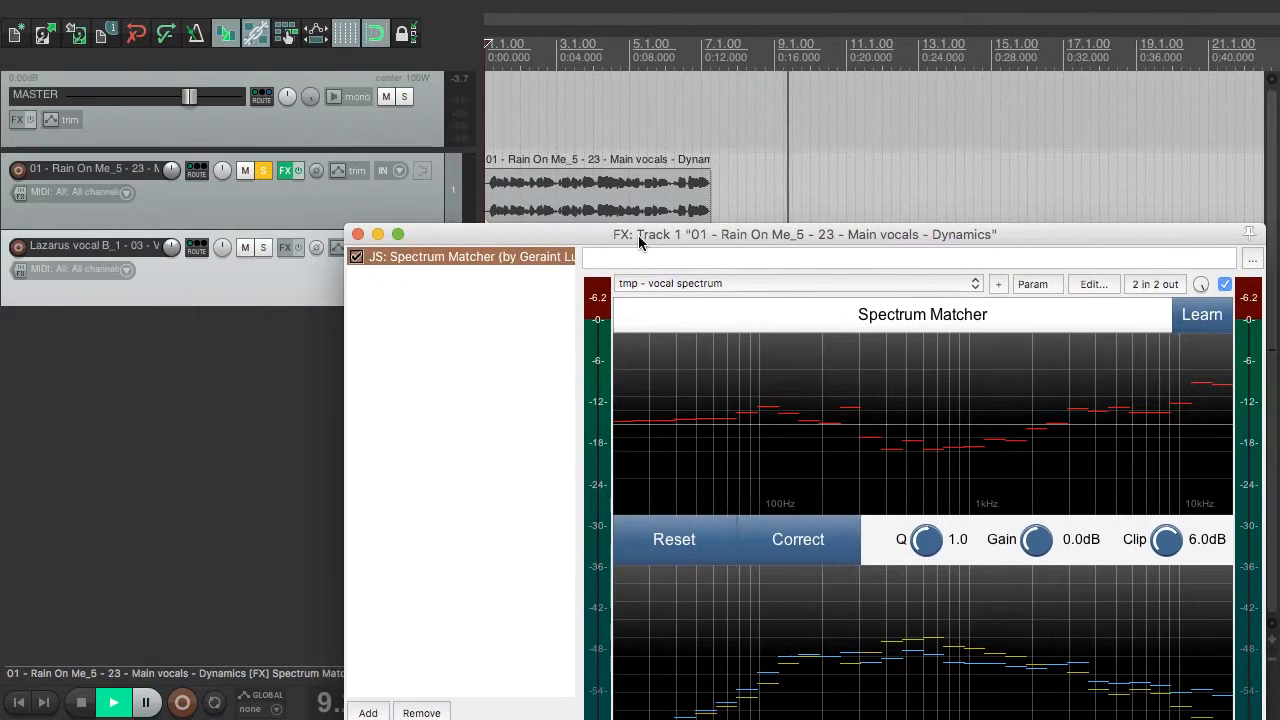
{"action": "left_click", "coordinate": [296, 199]}
{"action": "left_click", "coordinate": [265, 172]}
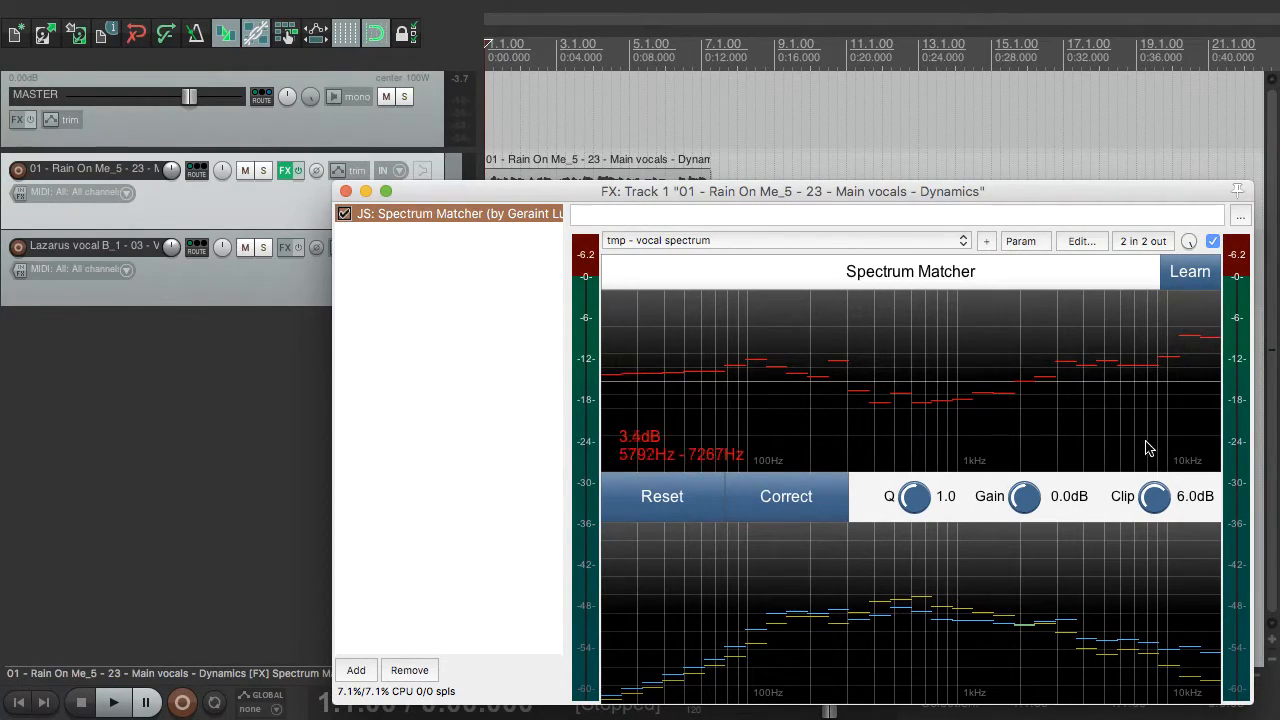
Step: Try a ReaEQ ahead of Spectrum Matcher with an 8.6 dB boost at 424.2 Hz, and remove the equaliser
{"action": "left_click", "coordinate": [352, 669]}
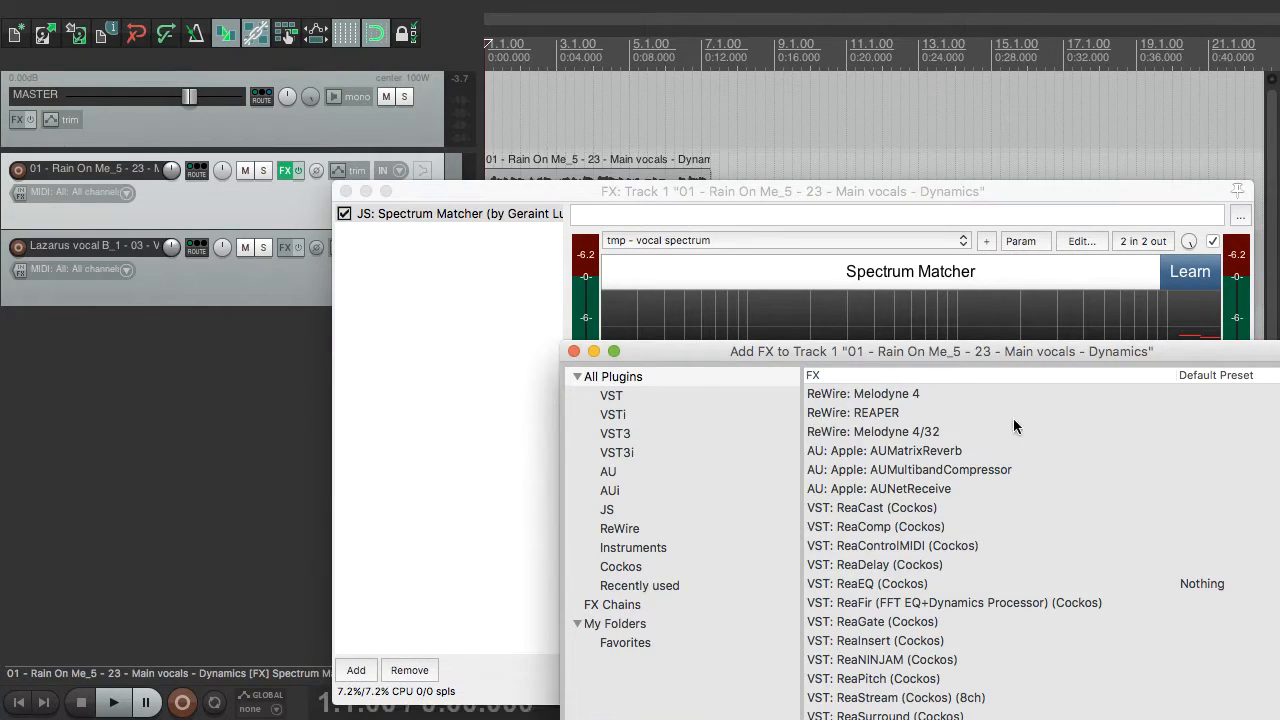
{"action": "type", "text": "reaeq"}
{"action": "double_click", "coordinate": [874, 392]}
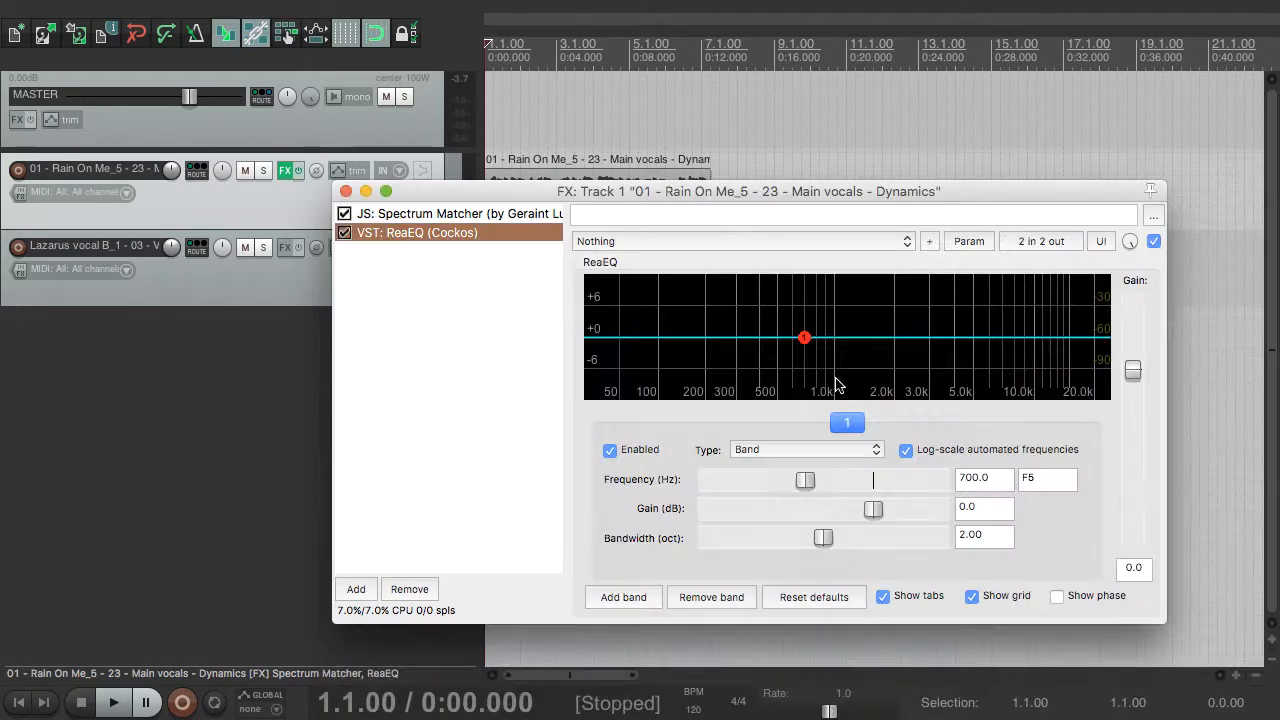
{"action": "left_click", "coordinate": [471, 230]}
{"action": "left_click", "coordinate": [466, 213]}
{"action": "left_click_drag", "start_coordinate": [805, 336], "coordinate": [763, 291]}
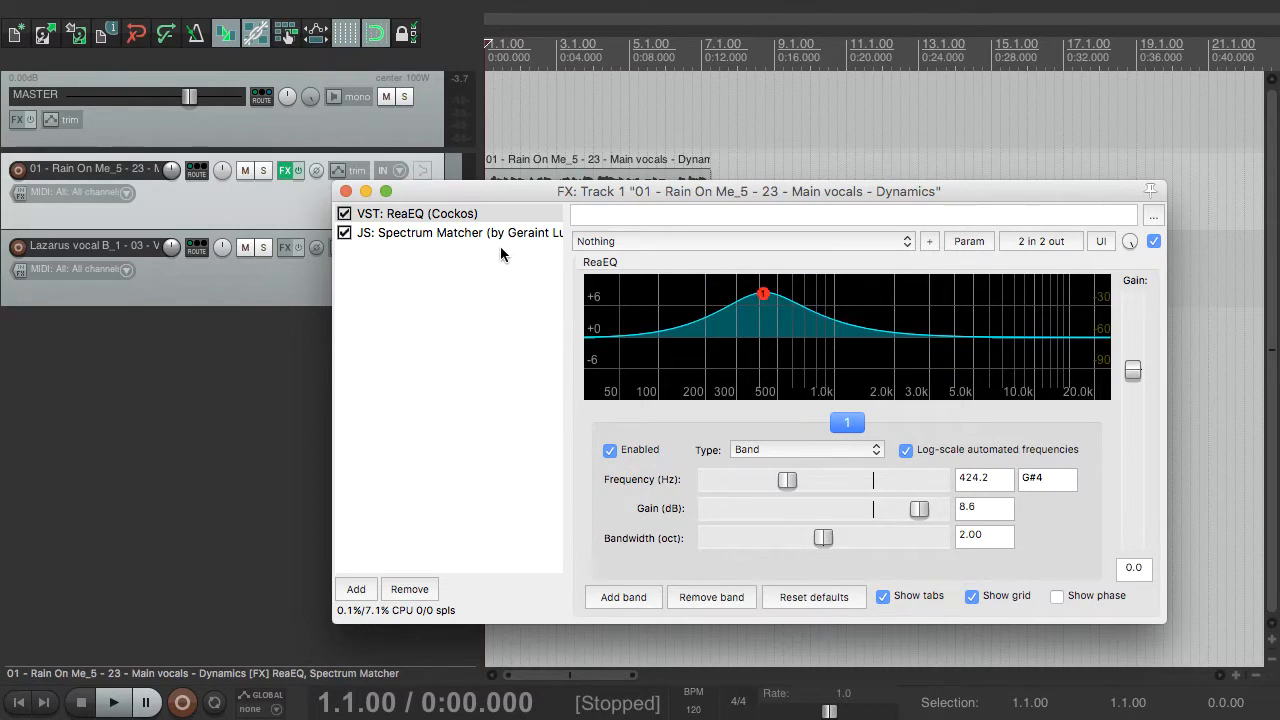
{"action": "left_click", "coordinate": [418, 589]}
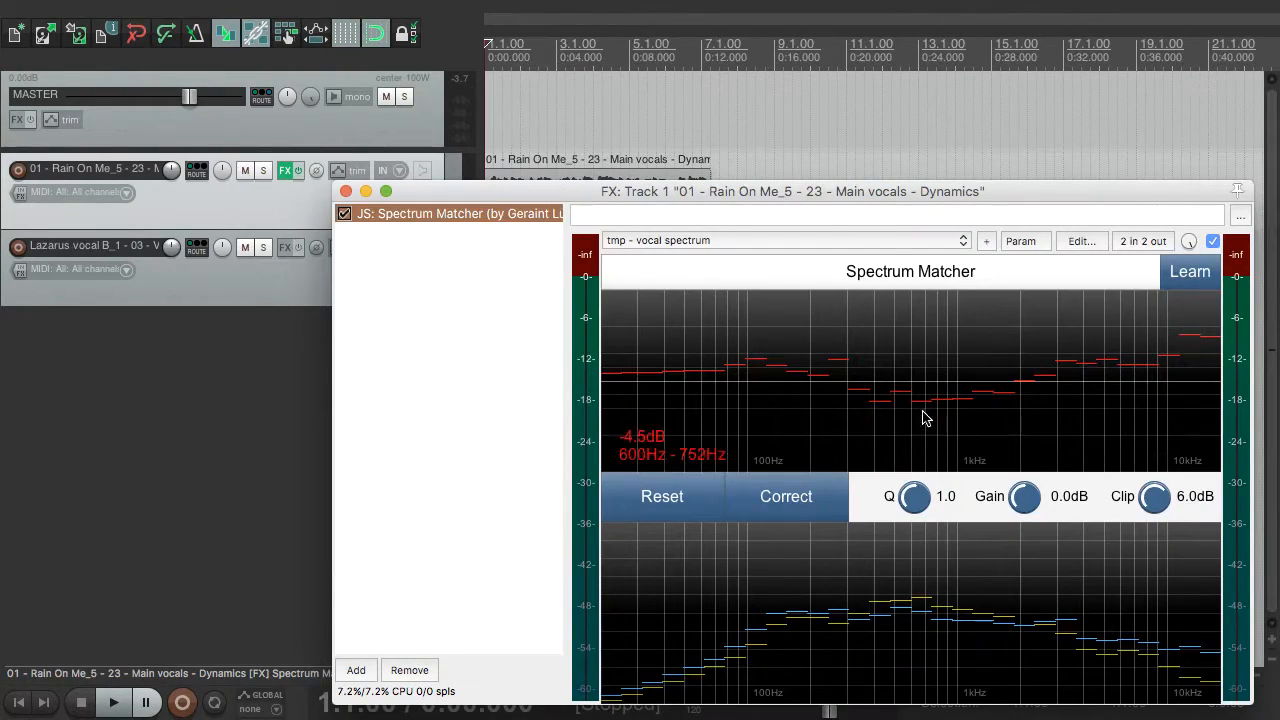
Step: Turn on Spectrum Matcher's correction for the Rain On Me vocal and listen to the track soloed from the start
{"action": "left_click", "coordinate": [790, 503]}
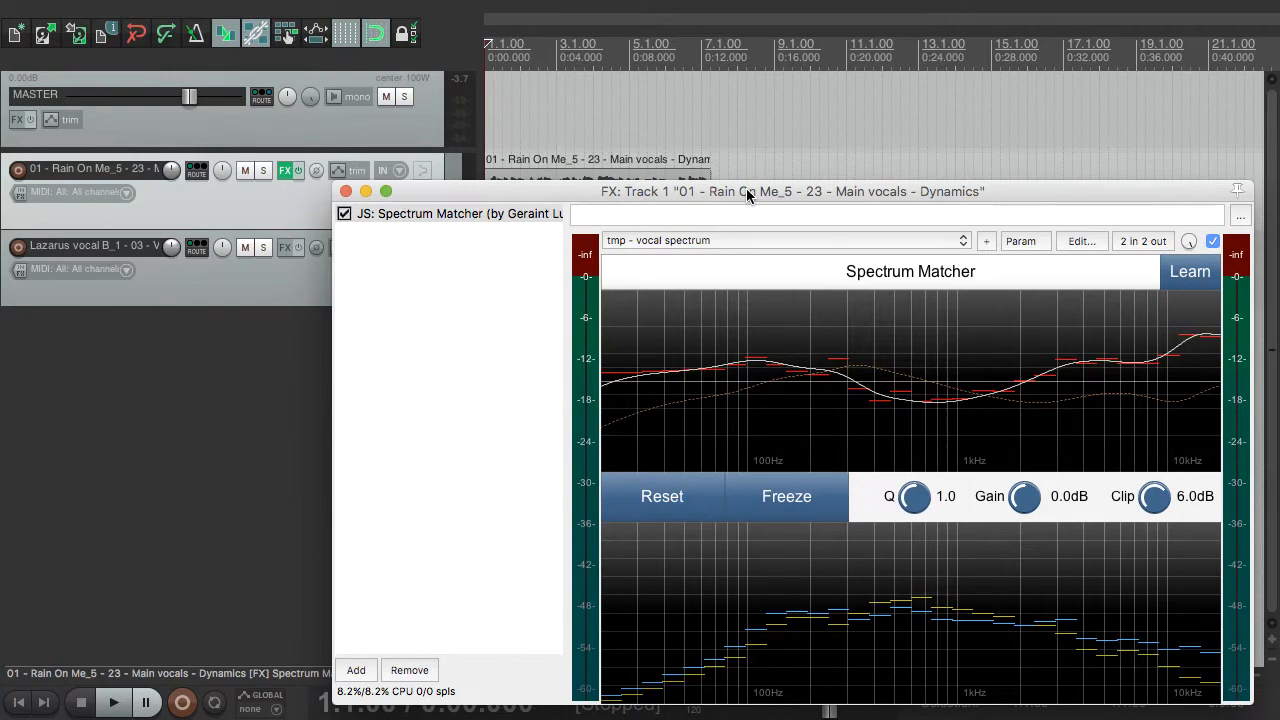
{"action": "left_click_drag", "start_coordinate": [746, 188], "coordinate": [742, 316]}
{"action": "left_click", "coordinate": [263, 171]}
{"action": "left_click", "coordinate": [484, 215]}
{"action": "key", "text": "space"}
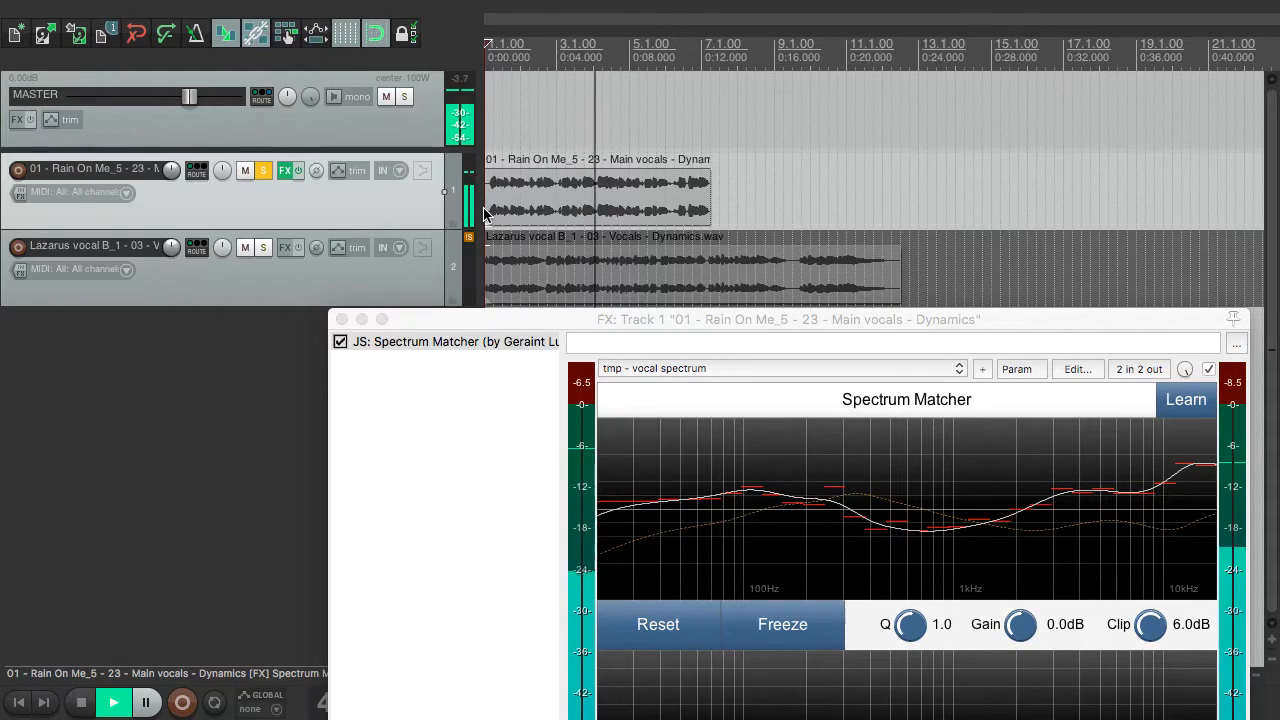
{"action": "key", "text": "space"}
Step: Solo only the Lazarus vocal, play it from bar 4.1.00 for comparison, and unsolo it after stopping
{"action": "left_click", "coordinate": [265, 247]}
{"action": "left_click", "coordinate": [264, 171]}
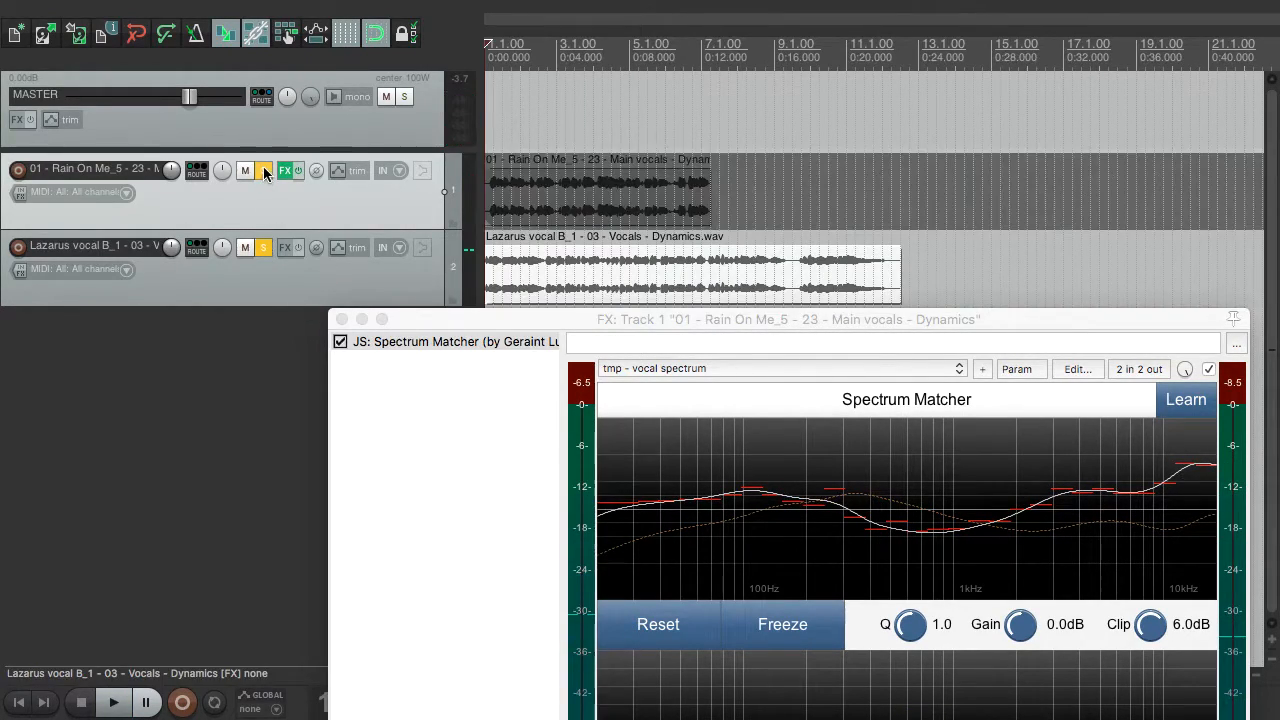
{"action": "left_click", "coordinate": [593, 136]}
{"action": "key", "text": "space"}
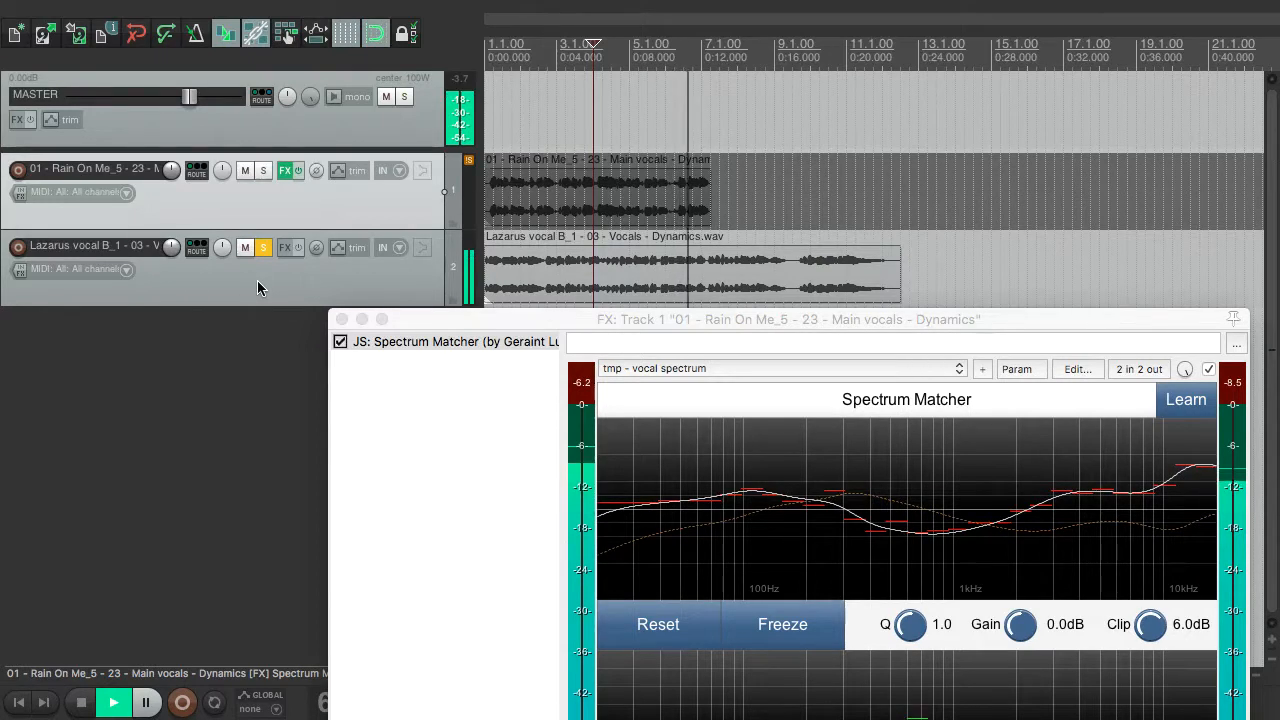
{"action": "key", "text": "space"}
{"action": "left_click", "coordinate": [263, 249]}
Step: Reposition the effect window and freeze the correction curve in Spectrum Matcher on the Rain On Me vocal
{"action": "left_click_drag", "start_coordinate": [519, 319], "coordinate": [475, 171]}
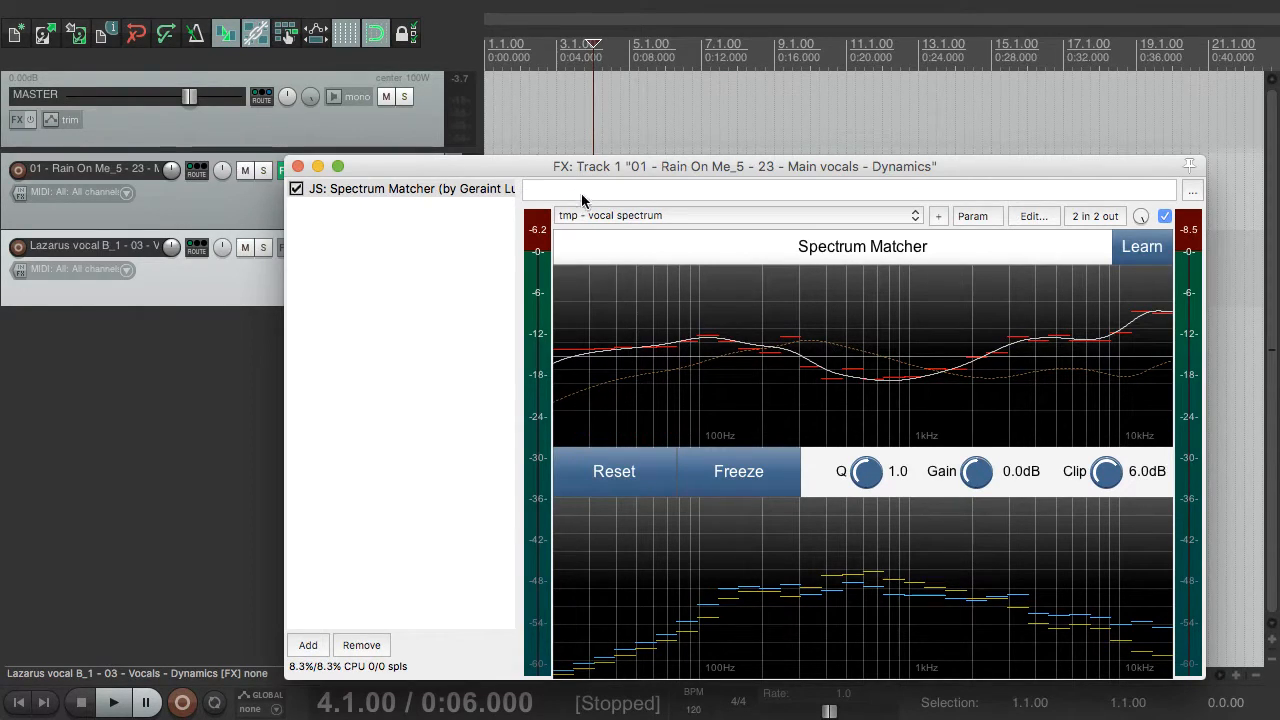
{"action": "left_click_drag", "start_coordinate": [612, 167], "coordinate": [572, 191]}
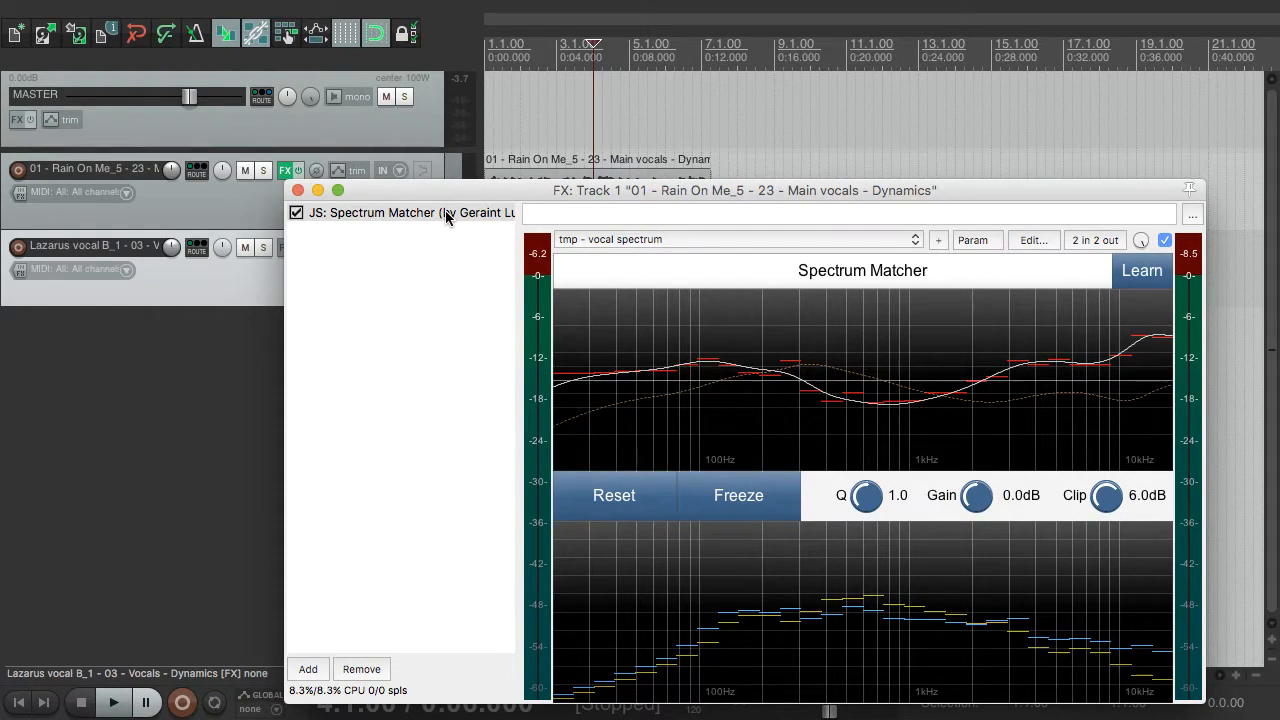
{"action": "left_click", "coordinate": [776, 496]}
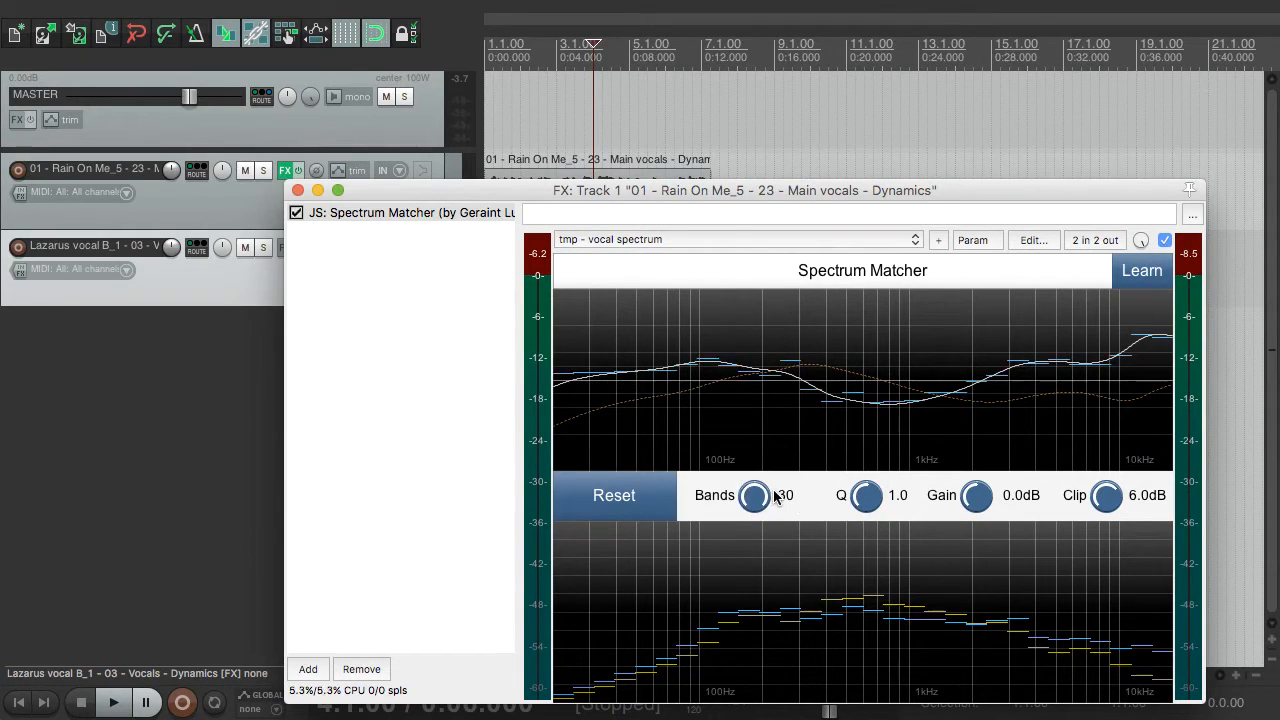